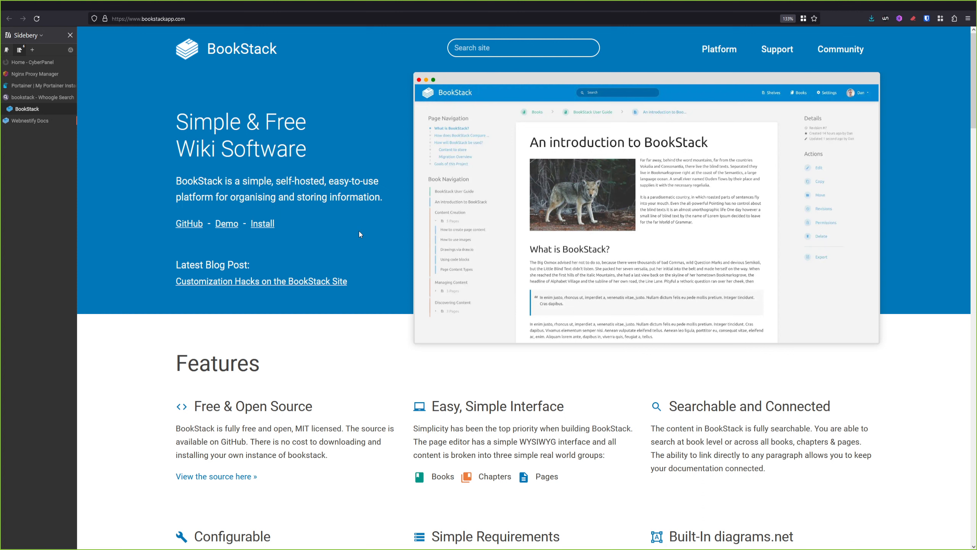
# Switch to the Webnestify Docs tab showing its shelves page
pyautogui.hotkey('ctrl', 'Tab')
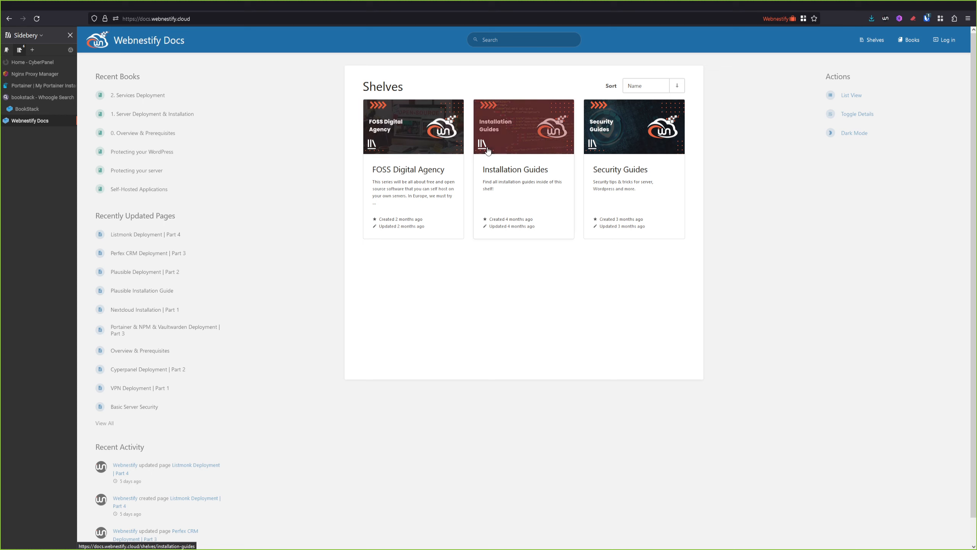
# Enter the FOSS Digital Agency shelf, log in with credentials and MFA code, and open Overview & Prerequisites
pyautogui.click(408, 200)
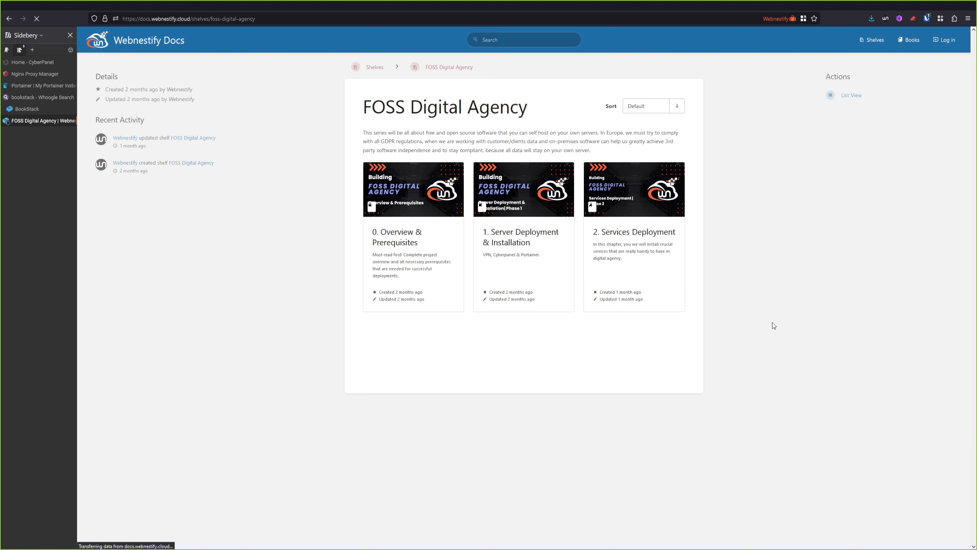
pyautogui.click(456, 287)
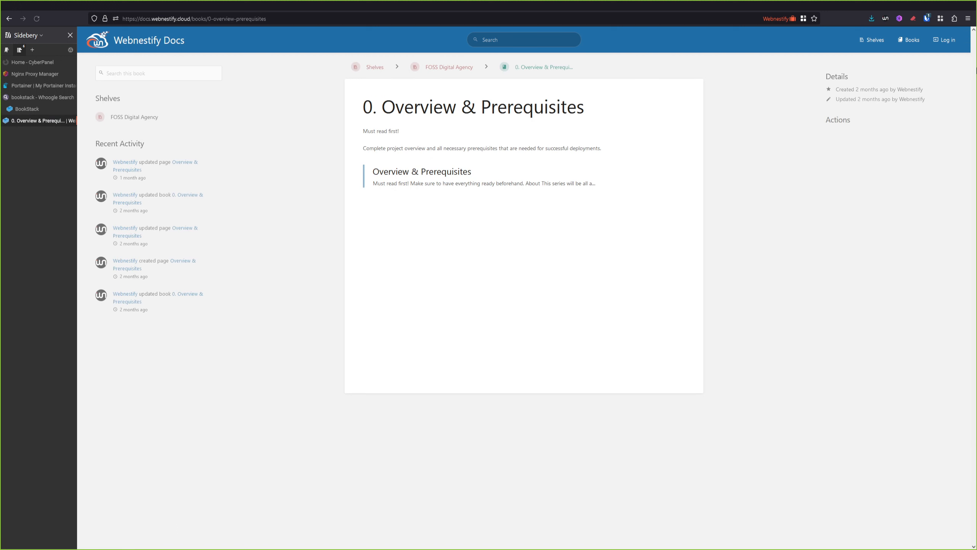
pyautogui.click(946, 42)
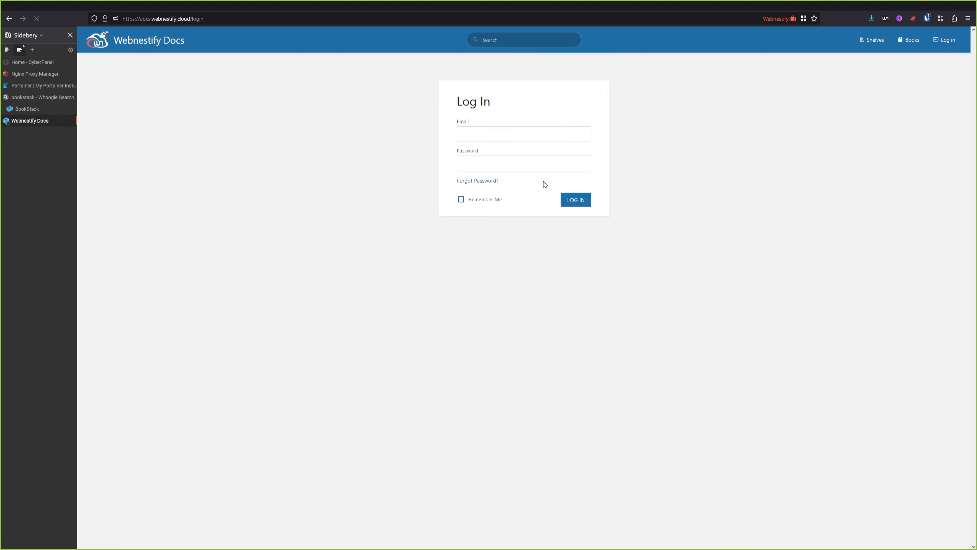
pyautogui.click(579, 204)
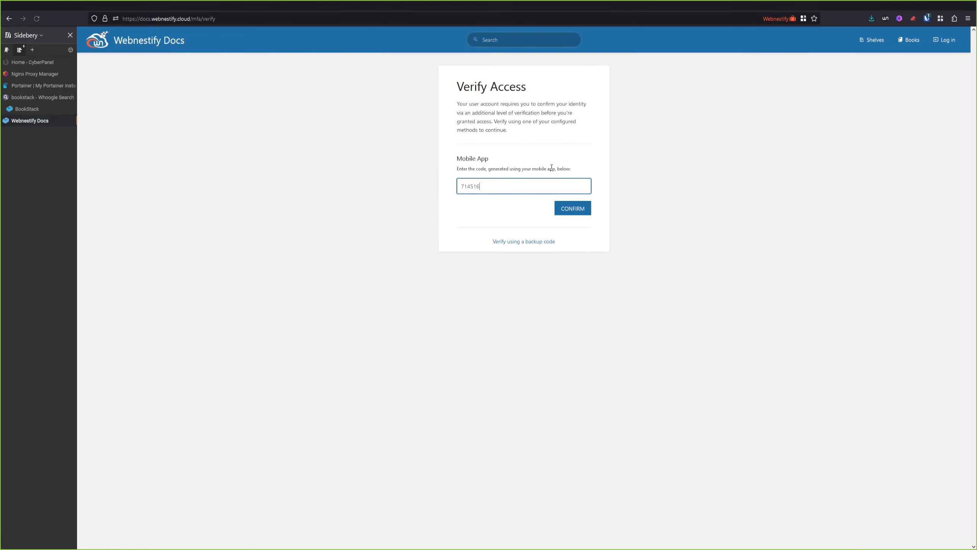
pyautogui.click(585, 208)
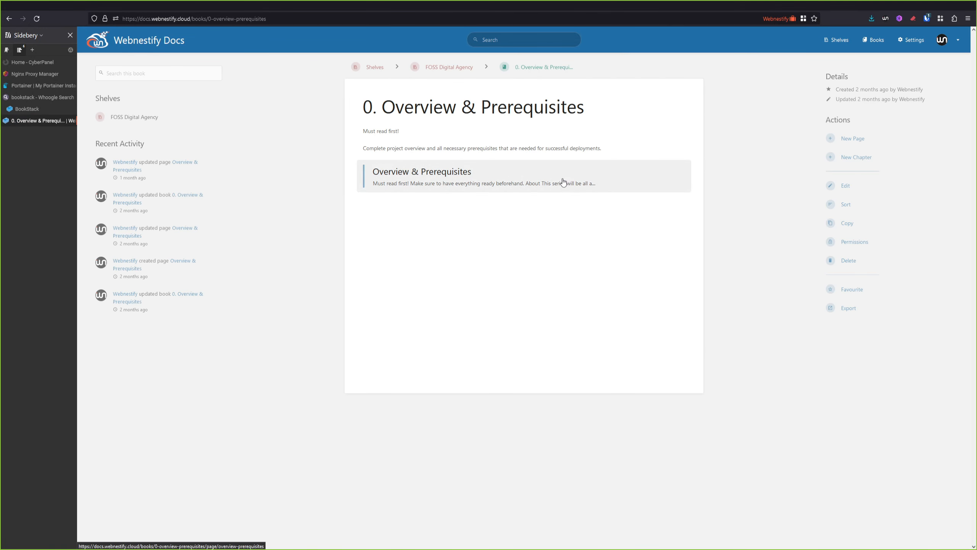
pyautogui.click(541, 184)
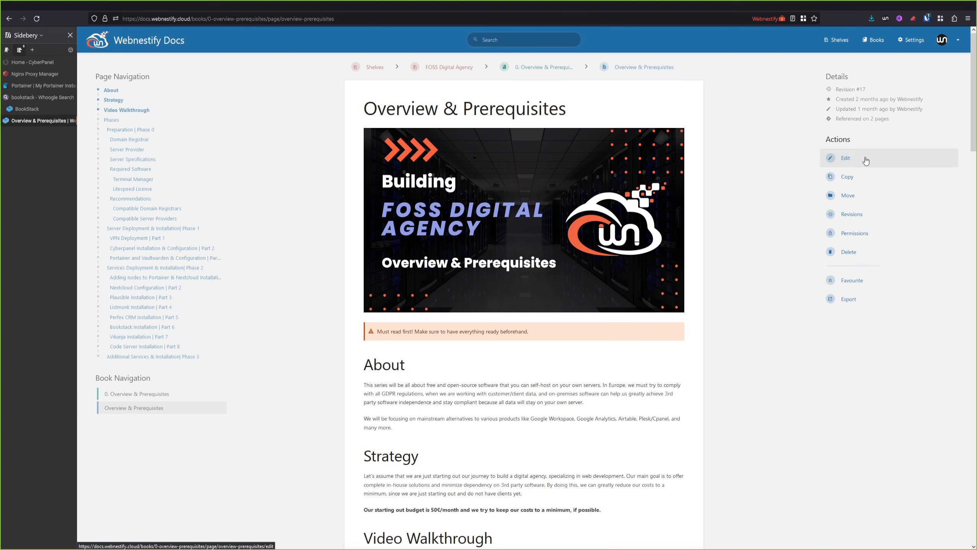
# Edit the Overview & Prerequisites page and insert a callout, changing its type from info to warning
pyautogui.click(851, 163)
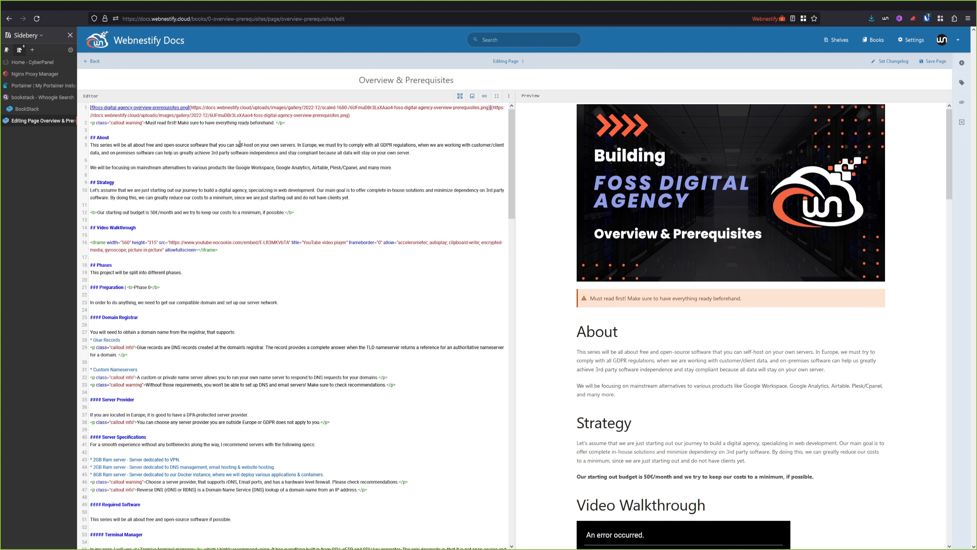
pyautogui.hotkey('ctrl', '9')
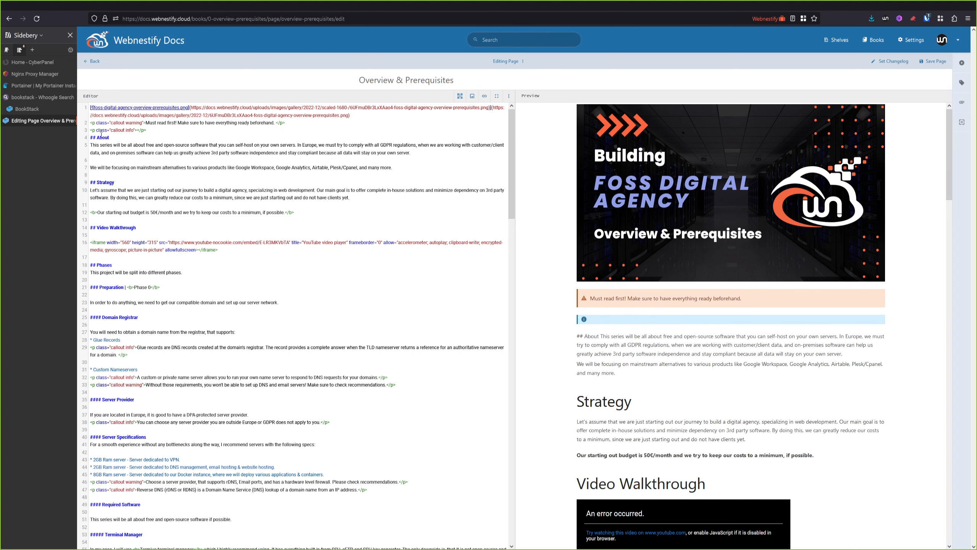
pyautogui.doubleClick(132, 130)
pyautogui.write('warning')
pyautogui.press('BackSpace')
pyautogui.press('BackSpace')
pyautogui.write('ng')
# Delete the warning callout line again and switch to the Portainer tab
pyautogui.press('End')
pyautogui.hotkey('shift', 'Up')
pyautogui.hotkey('shift', 'Home')
pyautogui.hotkey('shift', 'Down')
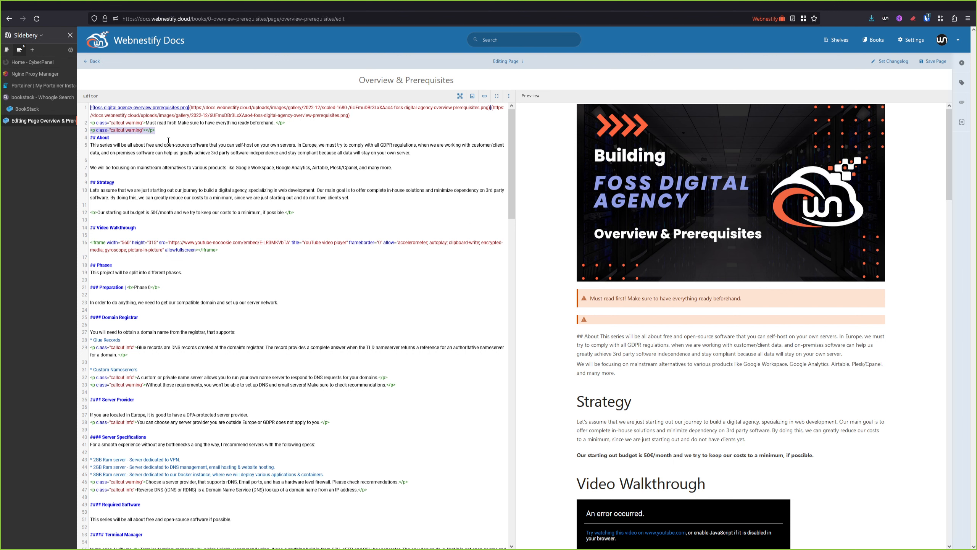
pyautogui.press('BackSpace')
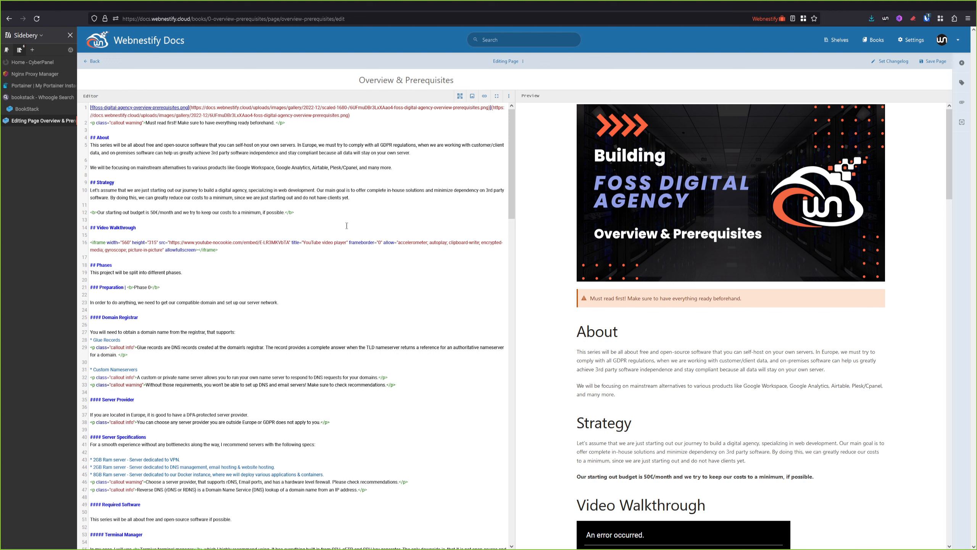
pyautogui.click(33, 109)
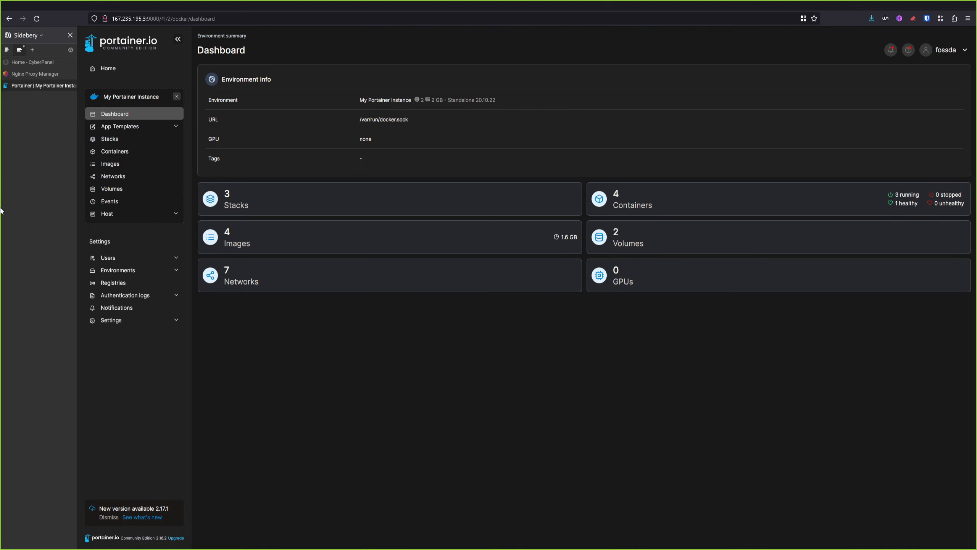
# Start a new stack named bookstack from the Stacks list
pyautogui.click(115, 139)
pyautogui.hotkey('ctrl', '+')
pyautogui.hotkey('ctrl', '+')
pyautogui.hotkey('ctrl', '+')
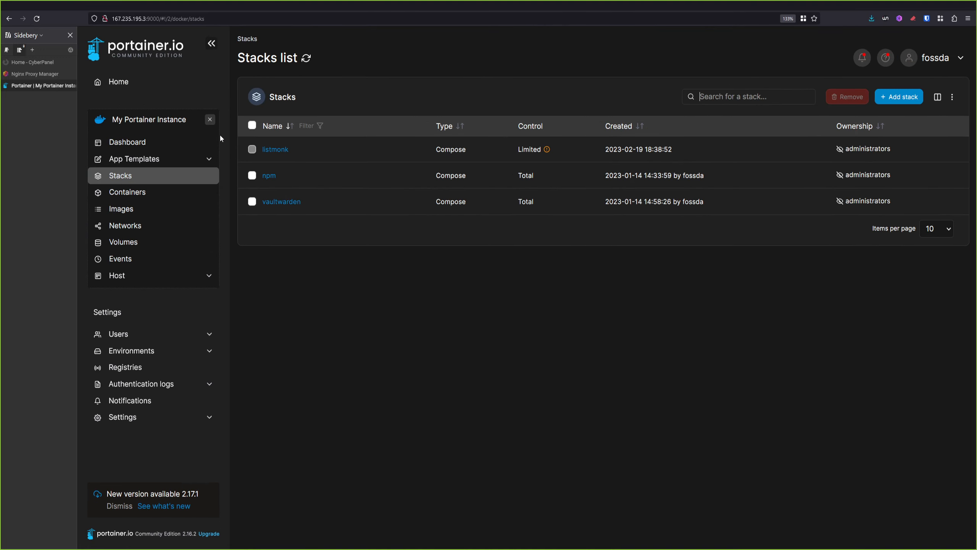
pyautogui.click(911, 98)
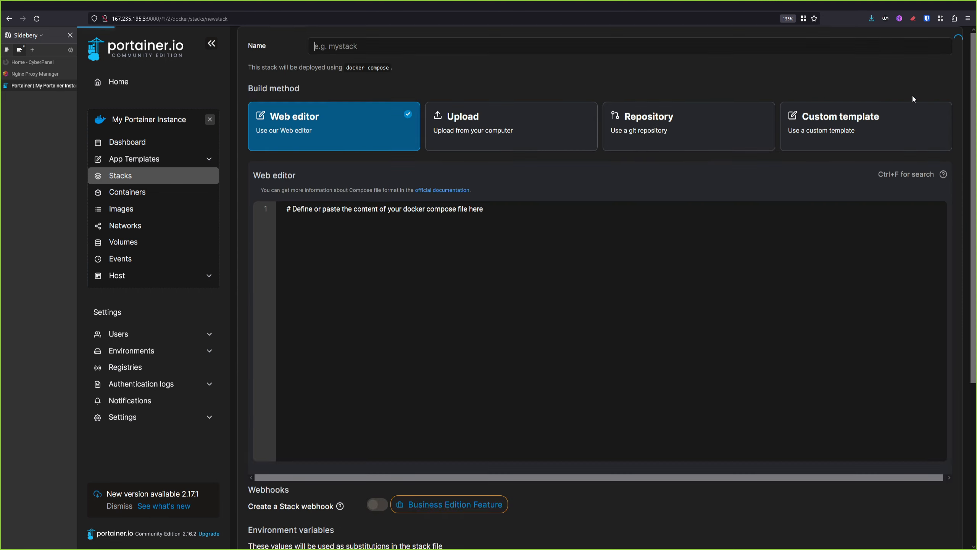
pyautogui.write('bookstack')
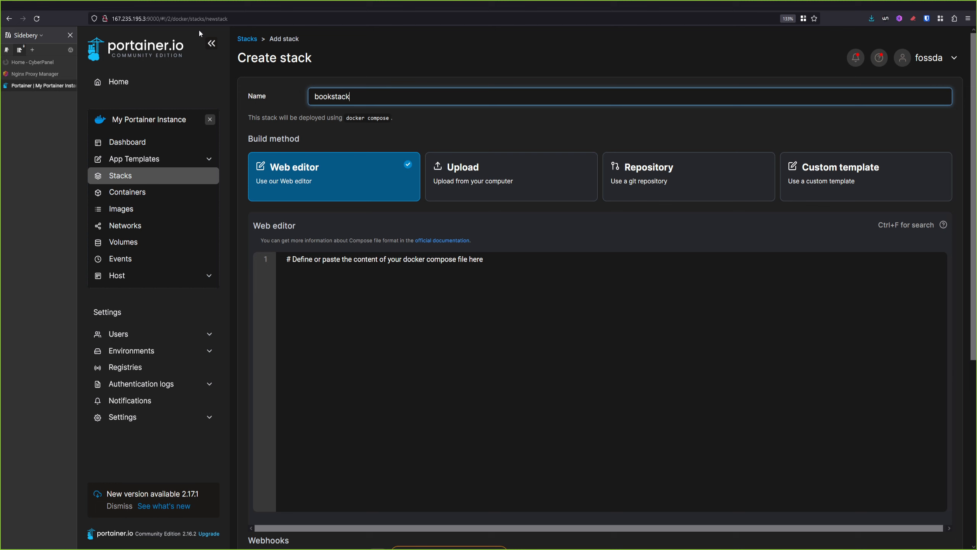
pyautogui.click(412, 283)
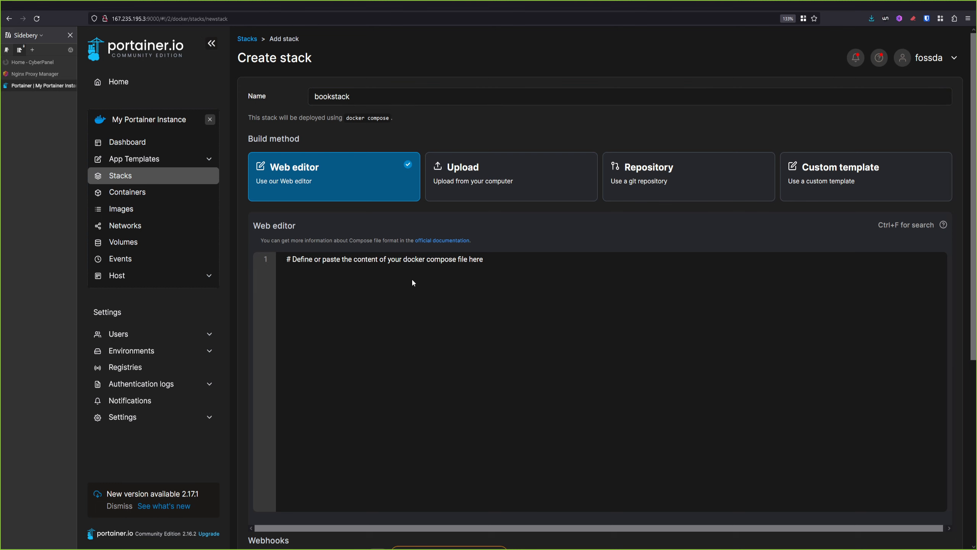
pyautogui.hotkey('ctrl', 'v')
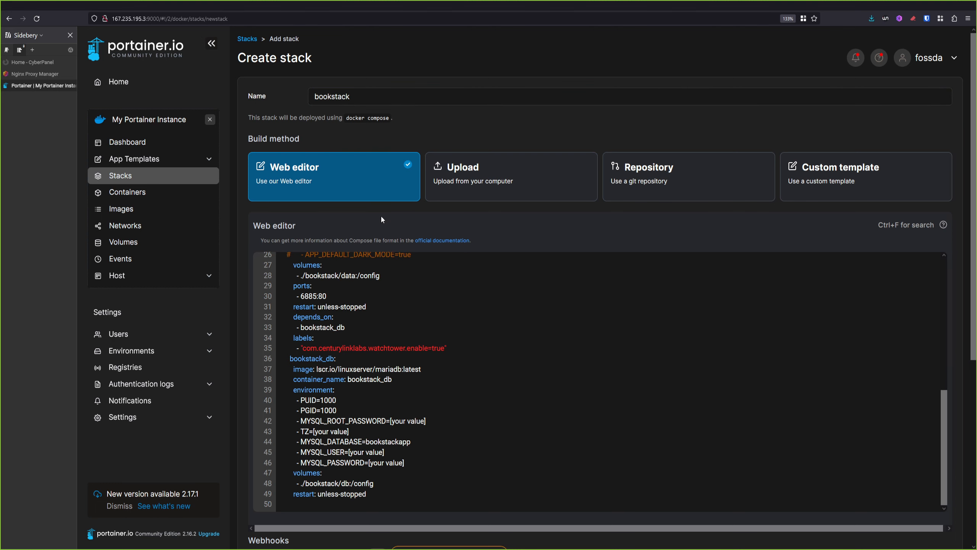
pyautogui.scroll(-3, 585, 299)
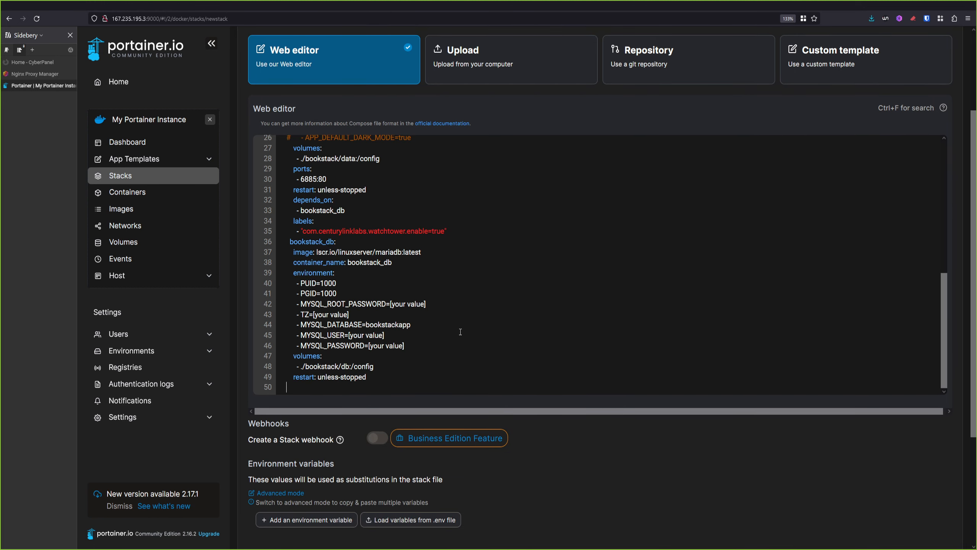
pyautogui.scroll(10, 428, 282)
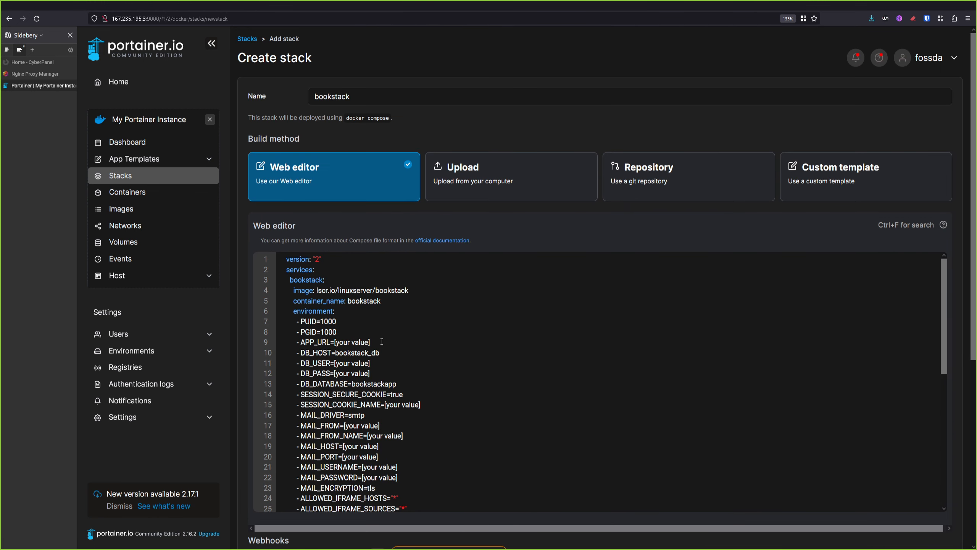
pyautogui.moveTo(370, 343); pyautogui.dragTo(337, 342)
pyautogui.write('https://bookstack.webnestify.org')
# Set DB_USER to bookstack25 and replace the DB_PASS placeholder with the database password
pyautogui.scroll(-2, 425, 343)
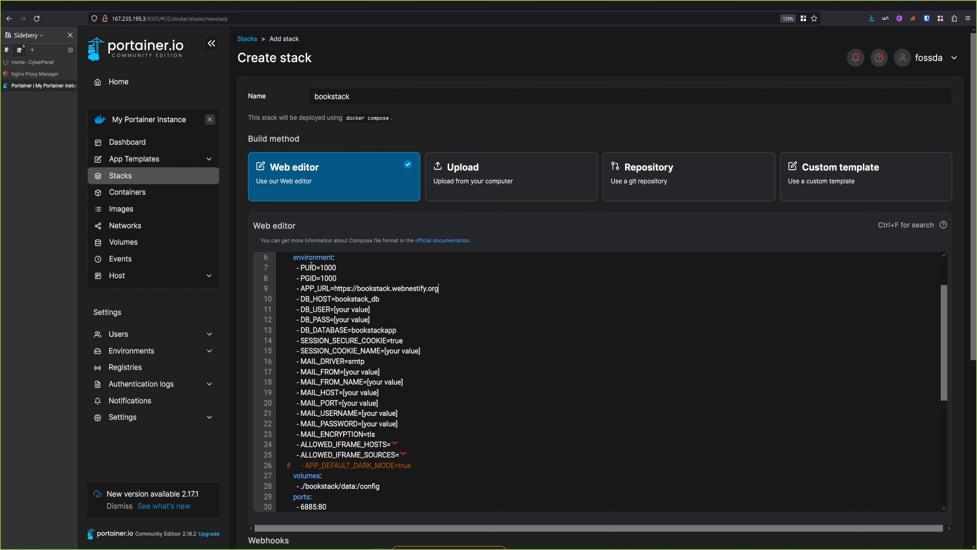
pyautogui.moveTo(371, 309); pyautogui.dragTo(335, 309)
pyautogui.write('bookstack25')
pyautogui.moveTo(381, 324); pyautogui.dragTo(335, 320)
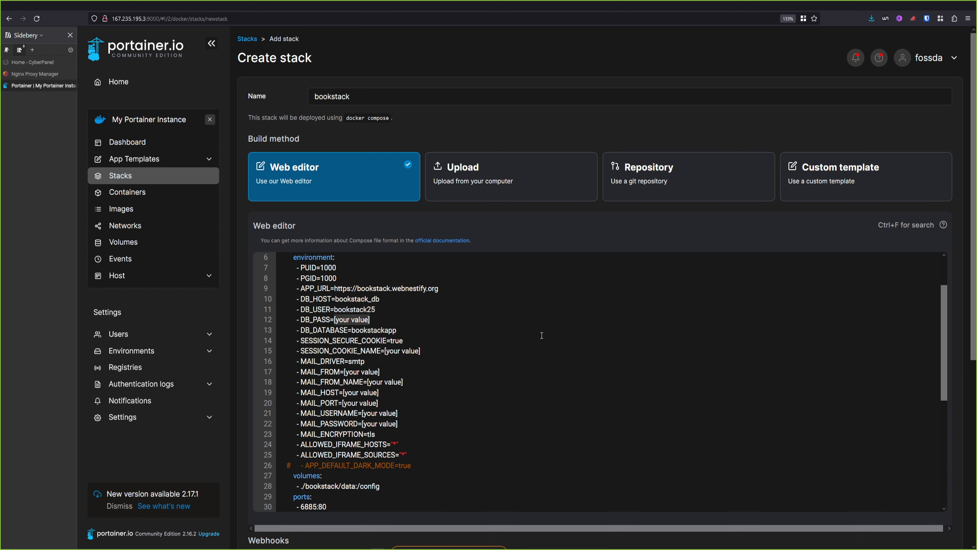
pyautogui.scroll(-2, 344, 371)
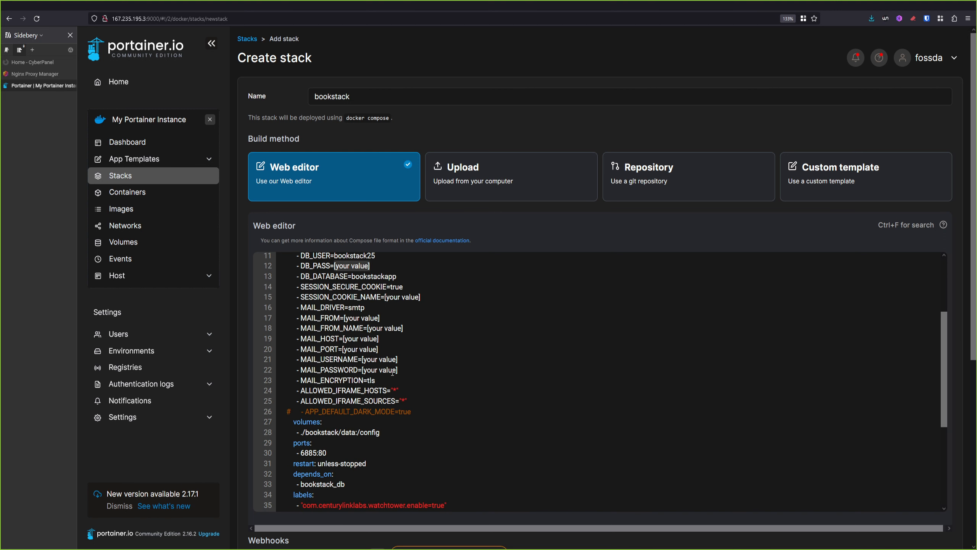
pyautogui.scroll(-4, 468, 385)
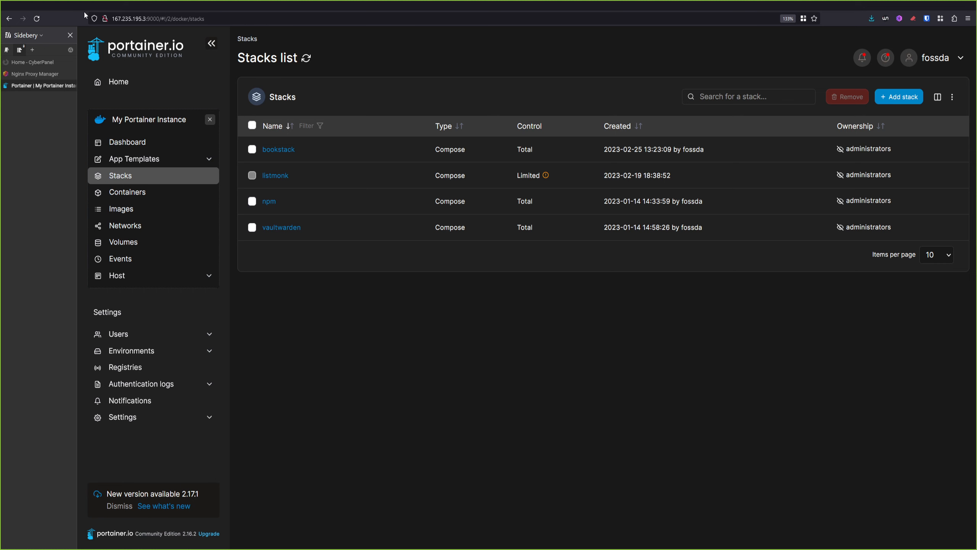
# Check the bookstack stack's running containers, copy the server IP, and go to CyberPanel
pyautogui.click(280, 150)
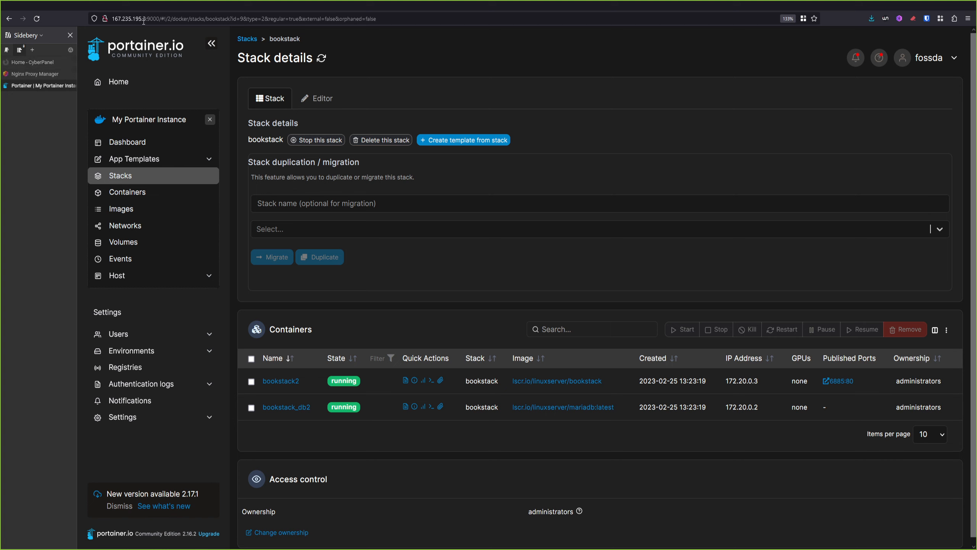
pyautogui.moveTo(147, 20); pyautogui.dragTo(111, 19)
pyautogui.click(23, 62)
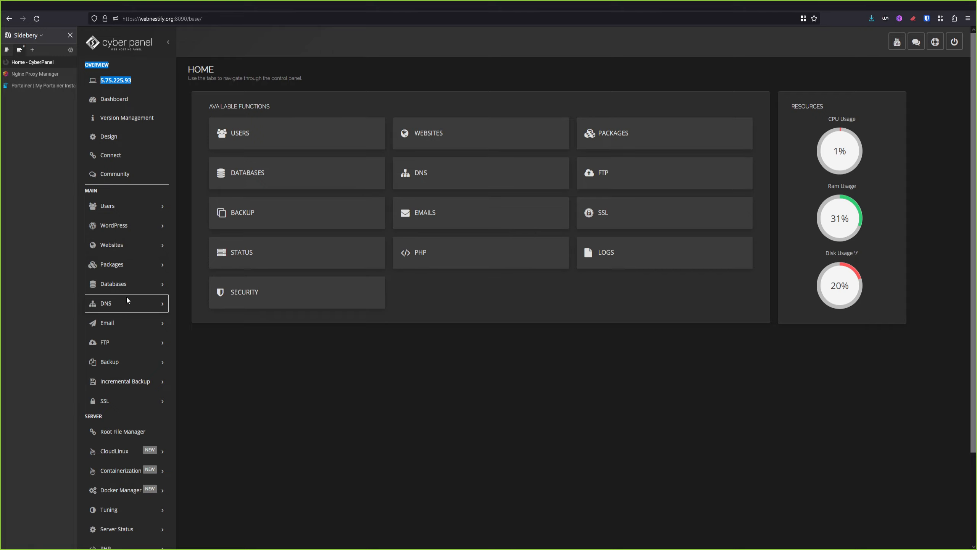
# Open the Add/Modify DNS Zone page for the webnestify.org domain
pyautogui.click(135, 303)
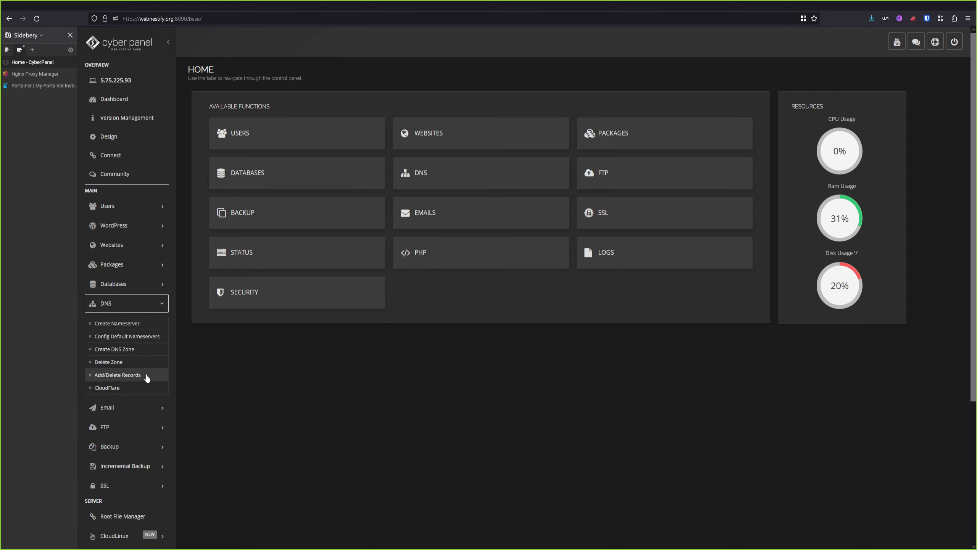
pyautogui.click(145, 374)
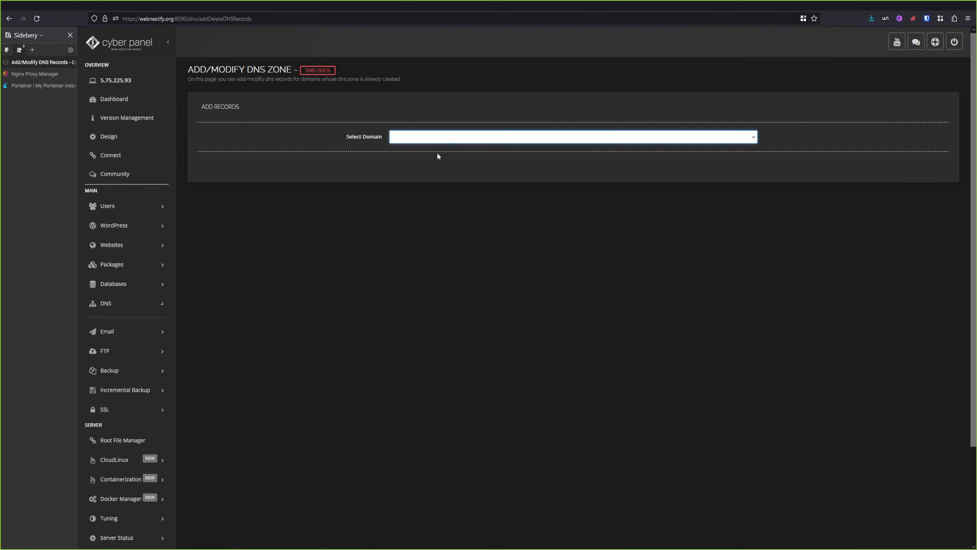
pyautogui.press('Down')
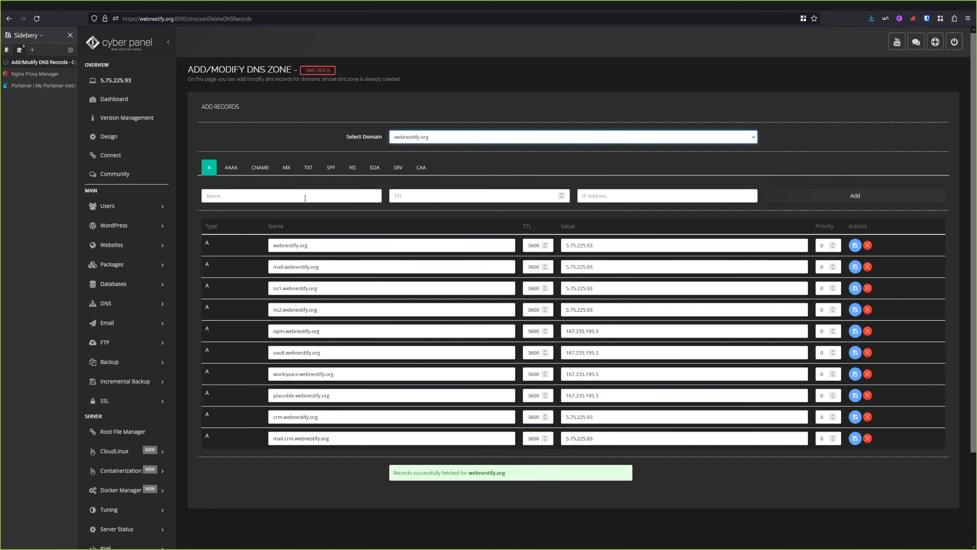
# Add an A record bookstack, TTL 3600, pointing to 167.235.195.3, then switch to Nginx Proxy Manager
pyautogui.click(288, 196)
pyautogui.write('boo')
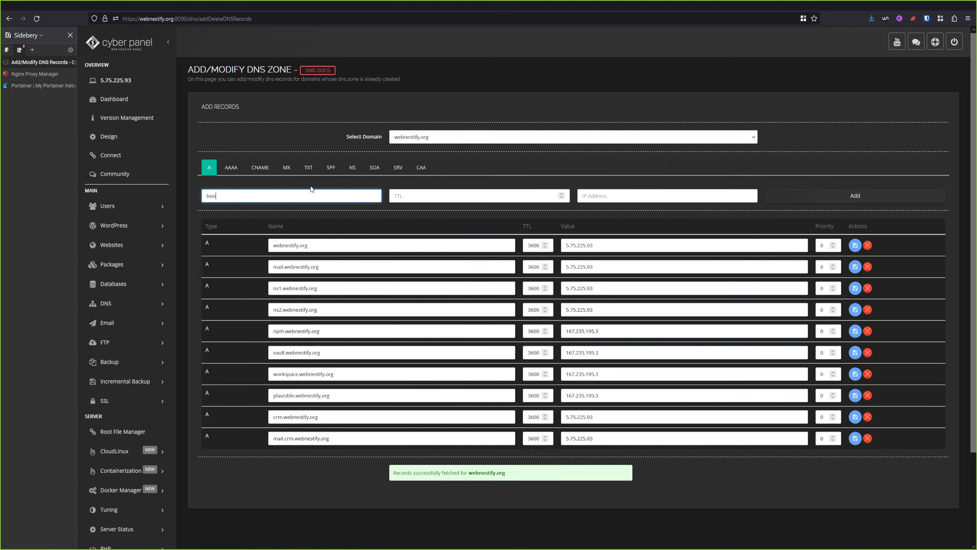
pyautogui.write('kstack')
pyautogui.press('Tab')
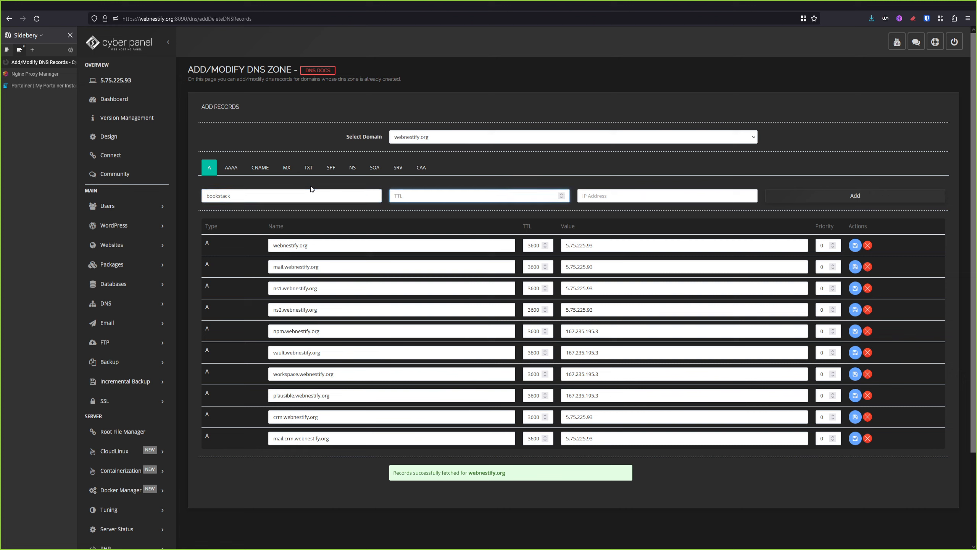
pyautogui.write('3600')
pyautogui.press('Tab')
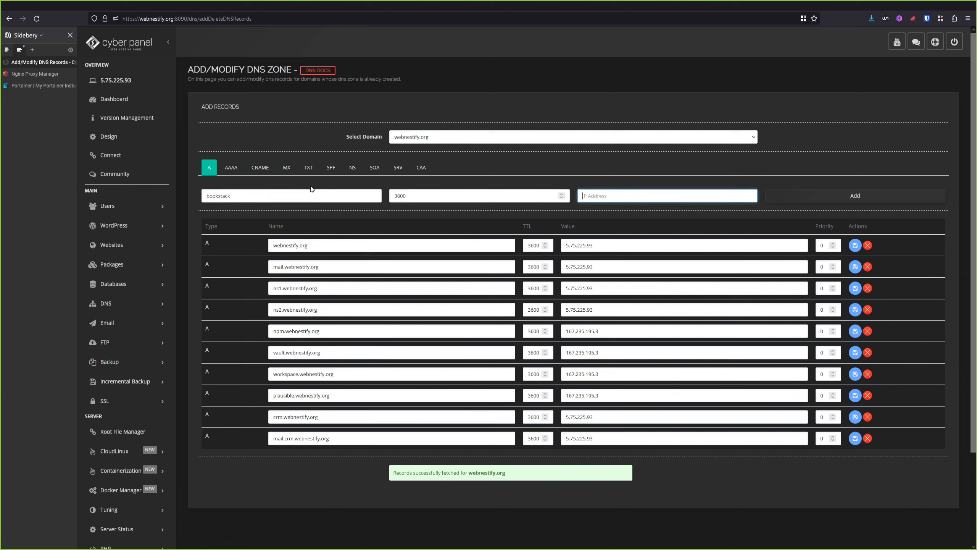
pyautogui.write('167.235.195.3')
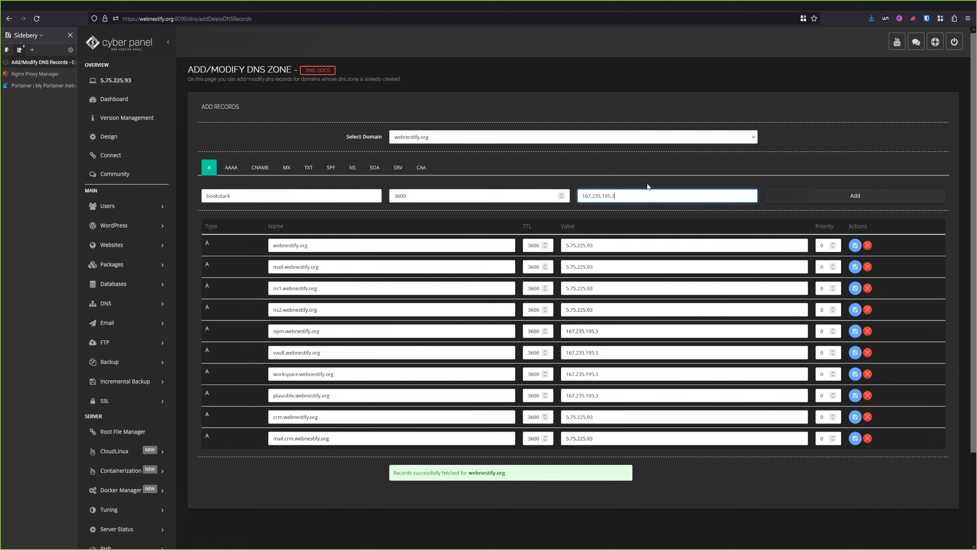
pyautogui.click(863, 196)
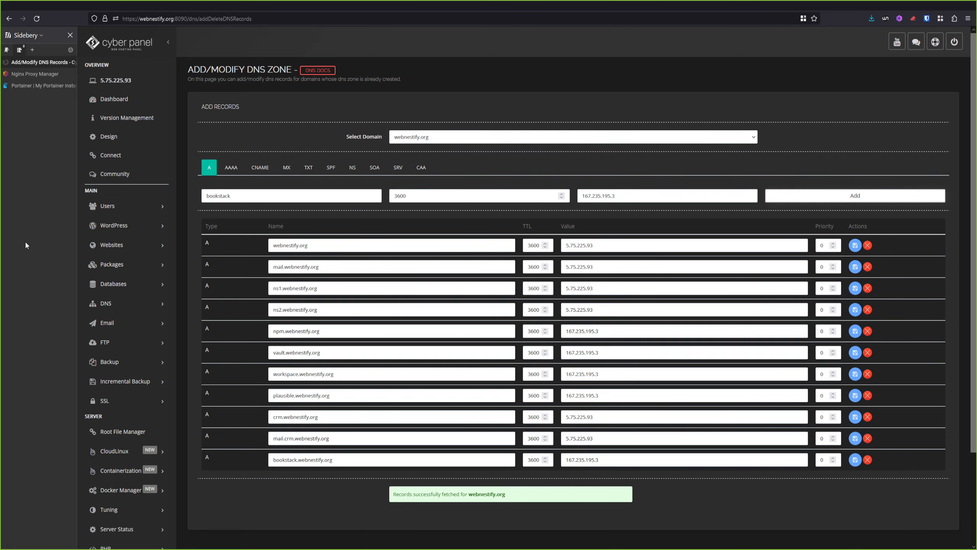
pyautogui.hotkey('ctrl', 'Tab')
pyautogui.click(185, 263)
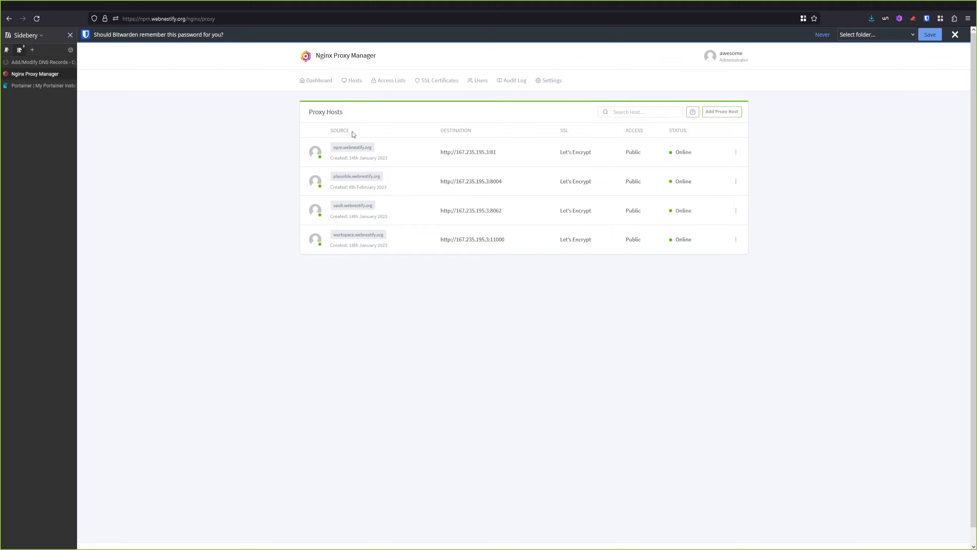
# Request a Let's Encrypt certificate for bookstack.webnestify.org, agreeing to the terms
pyautogui.click(439, 80)
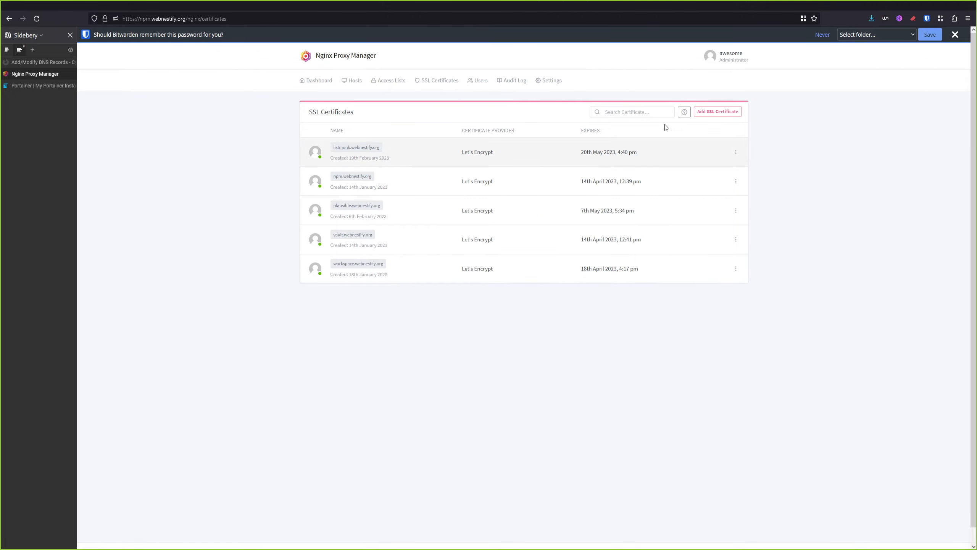
pyautogui.click(721, 111)
pyautogui.click(739, 128)
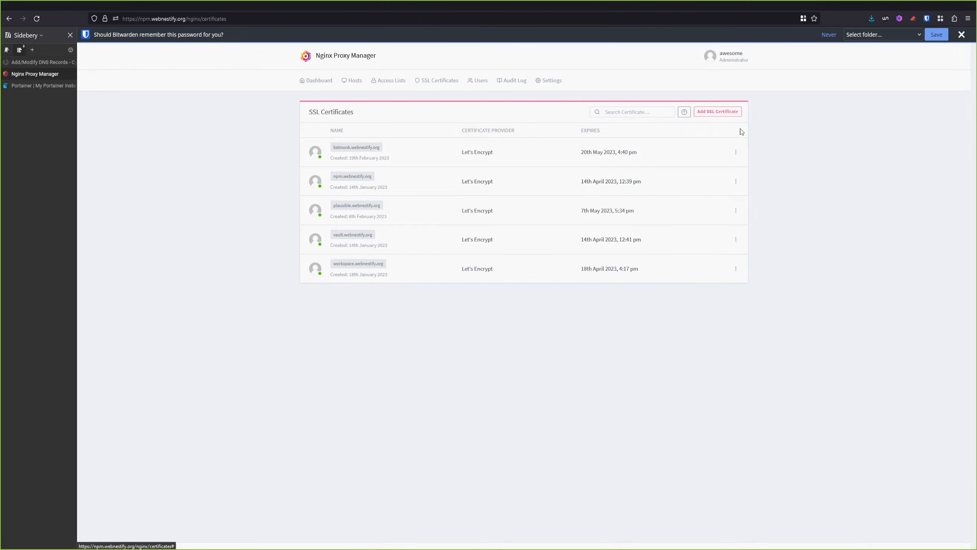
pyautogui.click(511, 91)
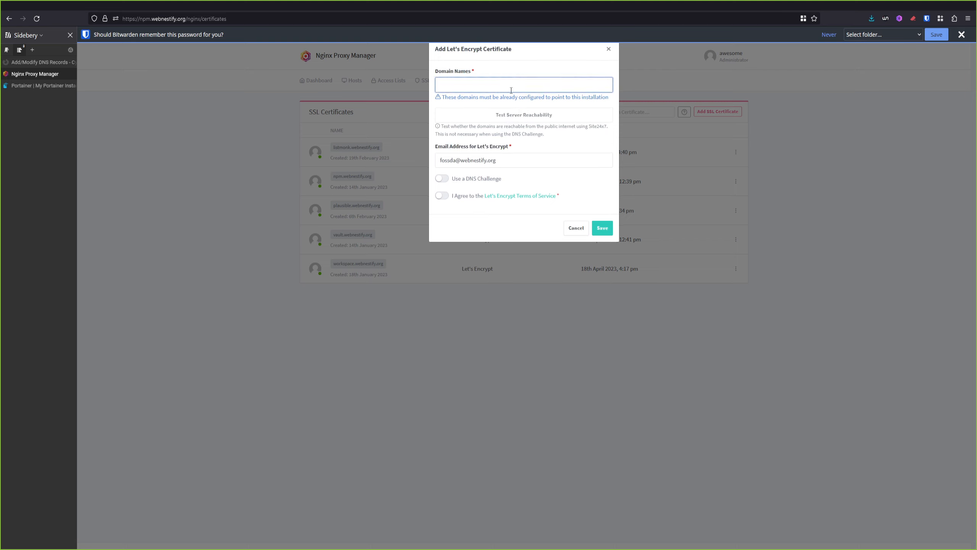
pyautogui.write('booksta')
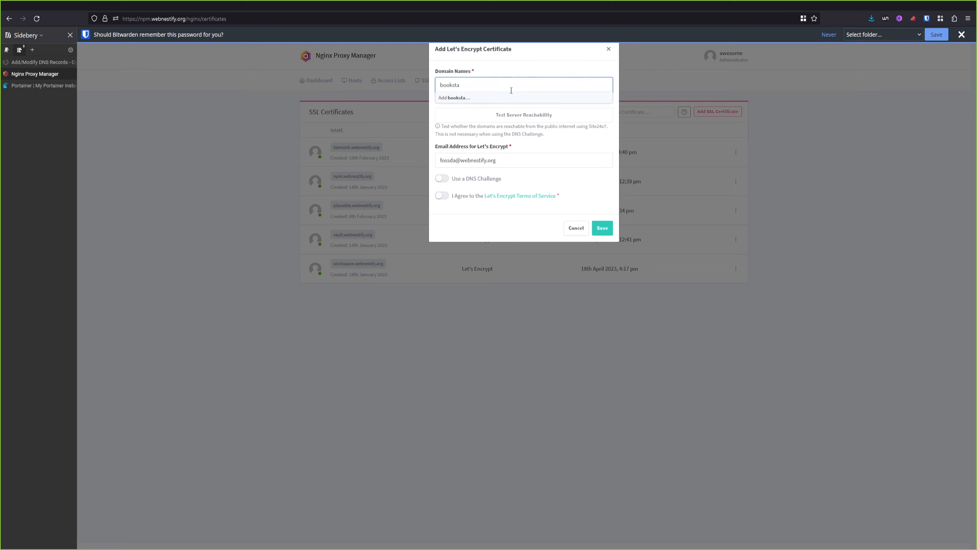
pyautogui.write('ck.webnestify.org')
pyautogui.press('Return')
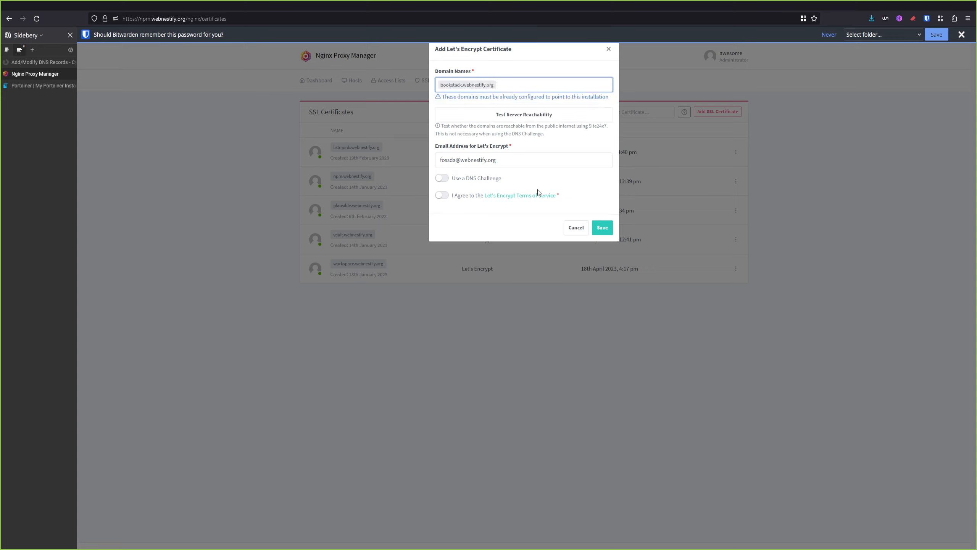
pyautogui.click(440, 197)
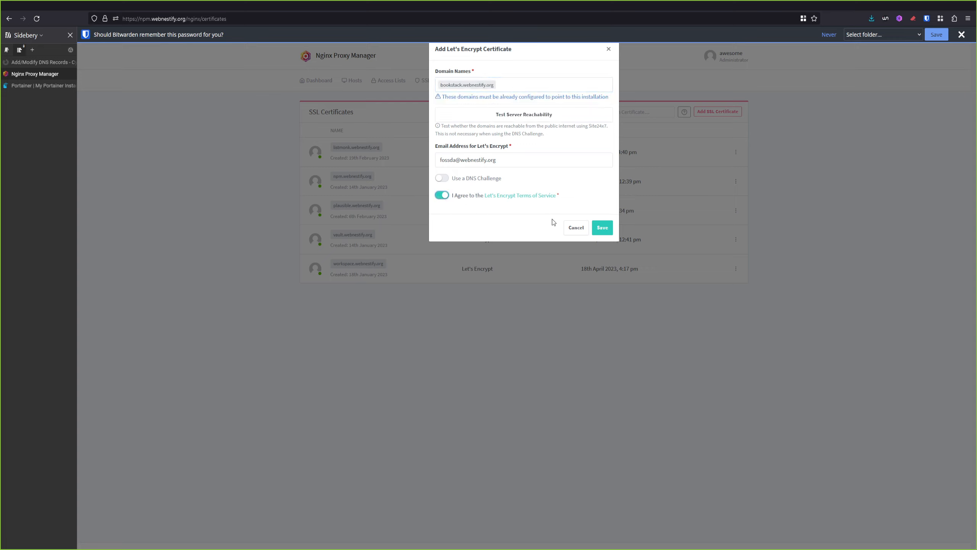
pyautogui.click(602, 227)
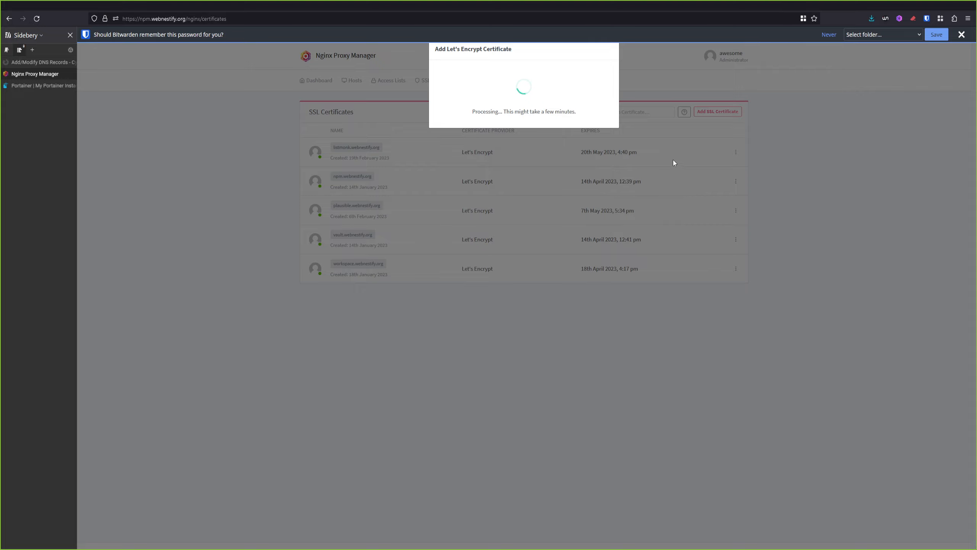
pyautogui.click(962, 34)
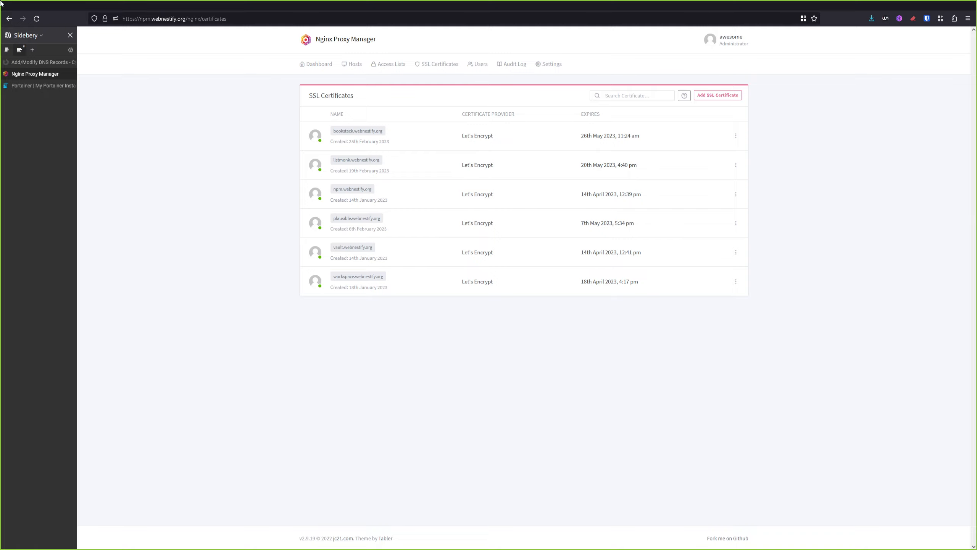
# Create a new proxy host for the domain bookstack.webnestify.org
pyautogui.click(353, 68)
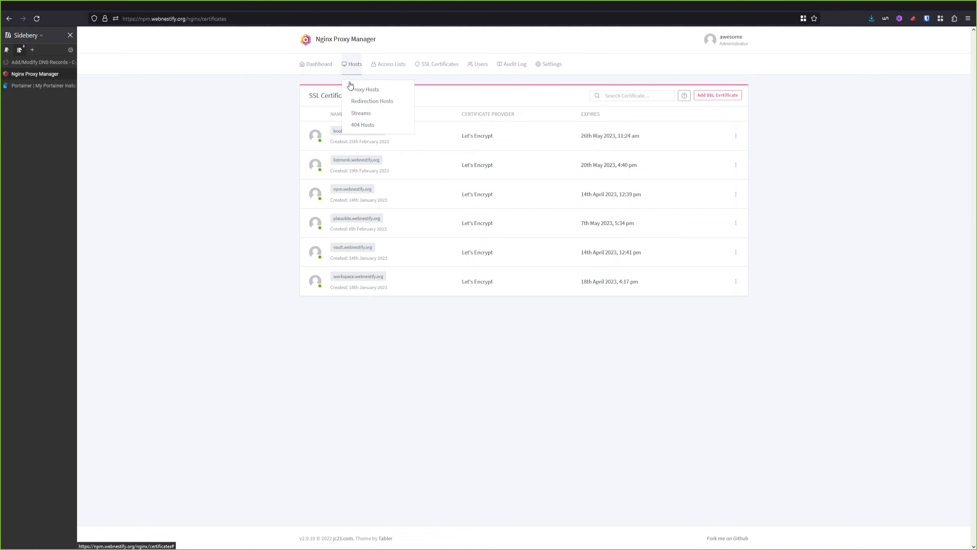
pyautogui.click(365, 89)
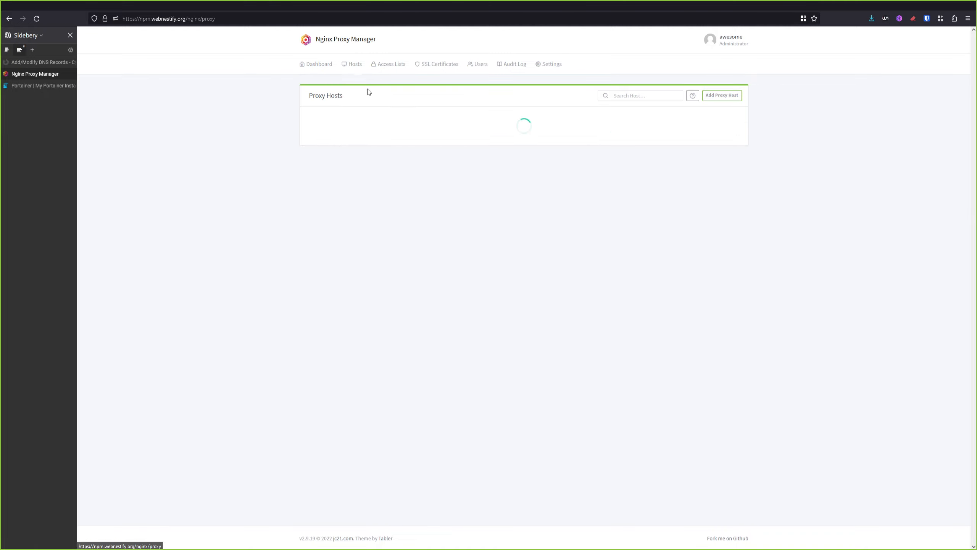
pyautogui.click(730, 98)
pyautogui.click(505, 101)
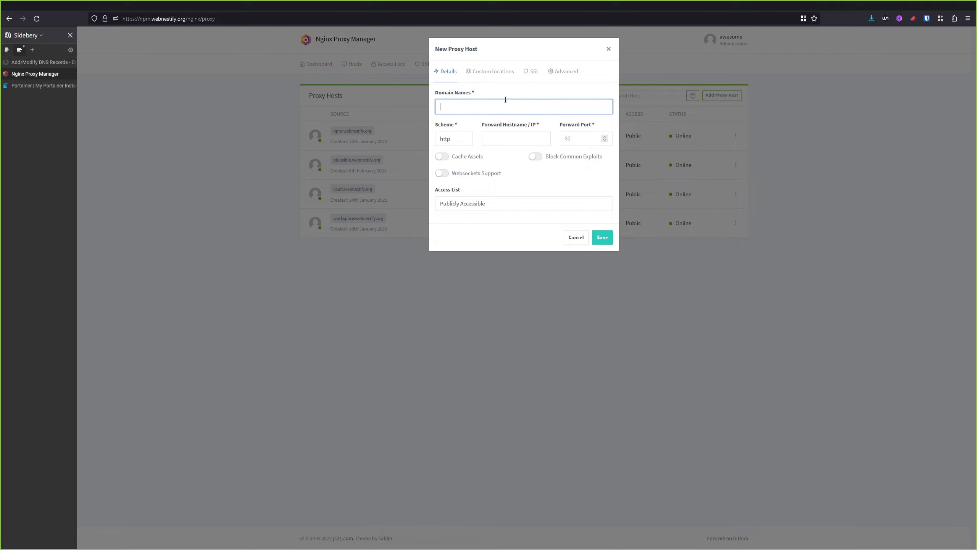
pyautogui.write('bookstack')
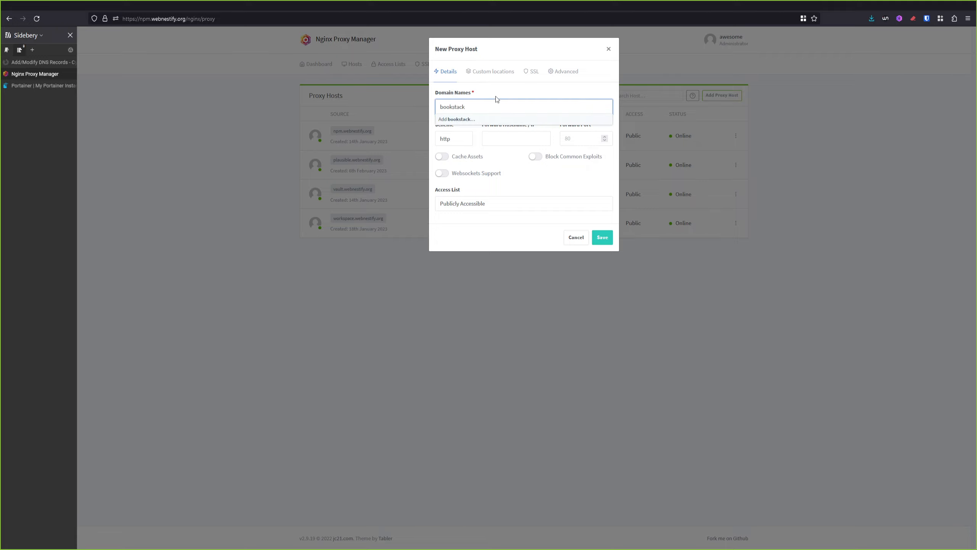
pyautogui.write('.webnestify.org')
pyautogui.press('Return')
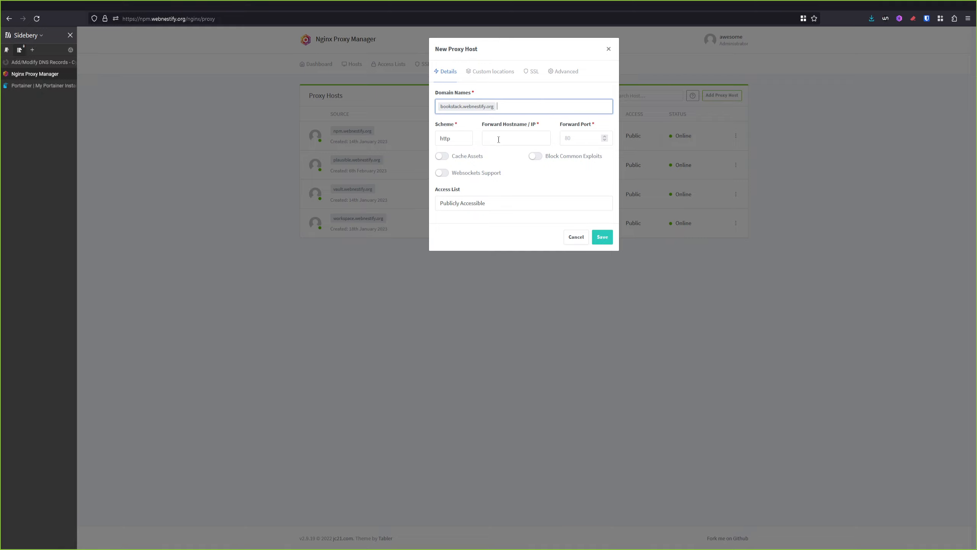
# Forward the host to localhost port 6885, checked in Portainer, and block common exploits
pyautogui.click(530, 143)
pyautogui.write('167.235.195.3')
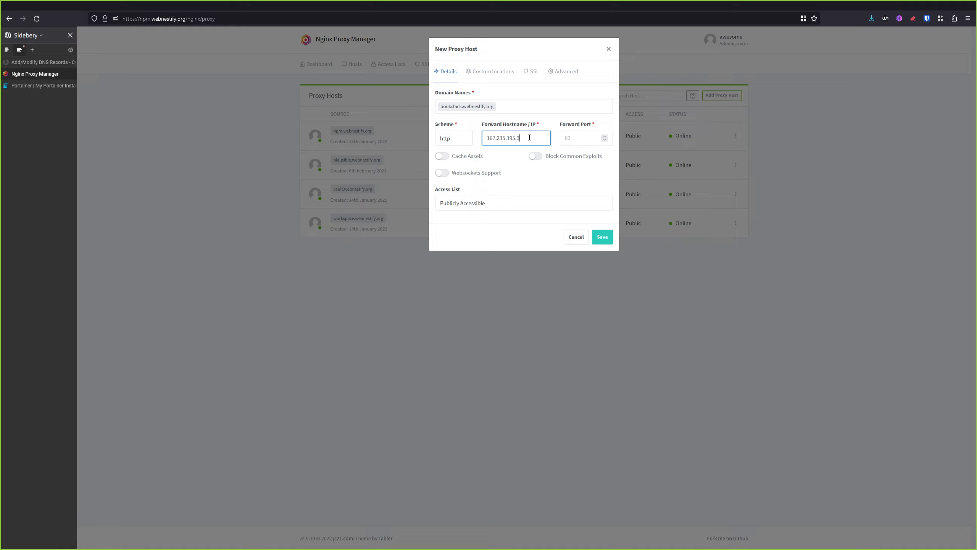
pyautogui.hotkey('ctrl', 'a')
pyautogui.write('localhost')
pyautogui.hotkey('ctrl', 'Tab')
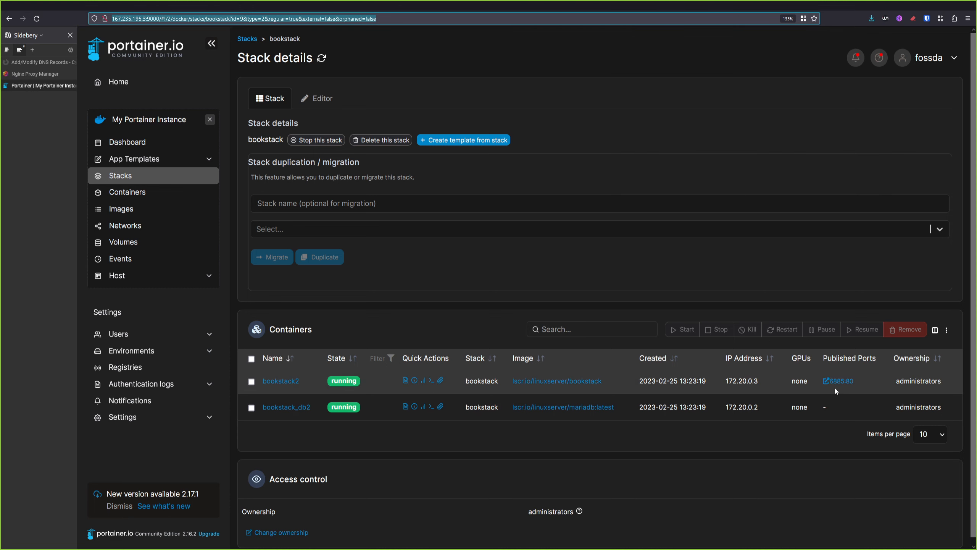
pyautogui.hotkey('ctrl', 'shift', 'Tab')
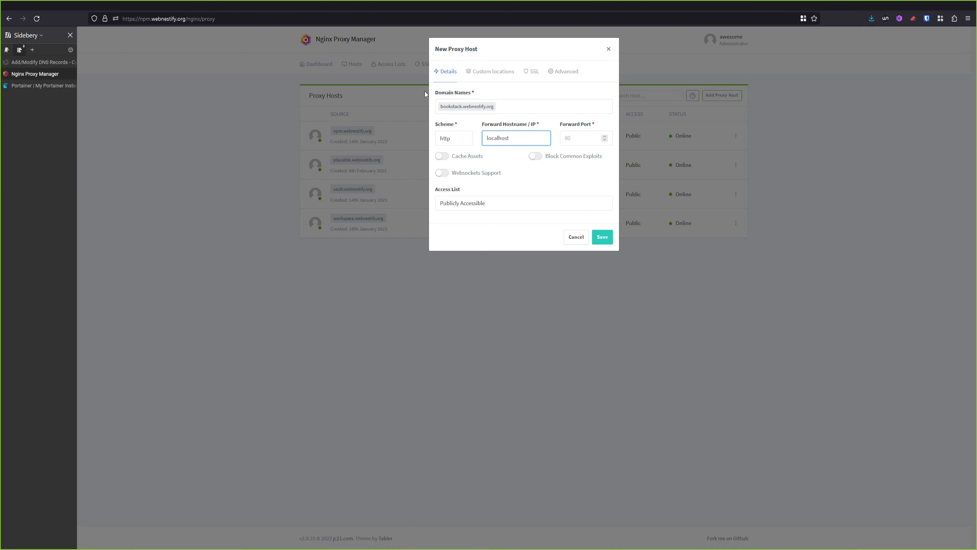
pyautogui.click(581, 133)
pyautogui.click(538, 158)
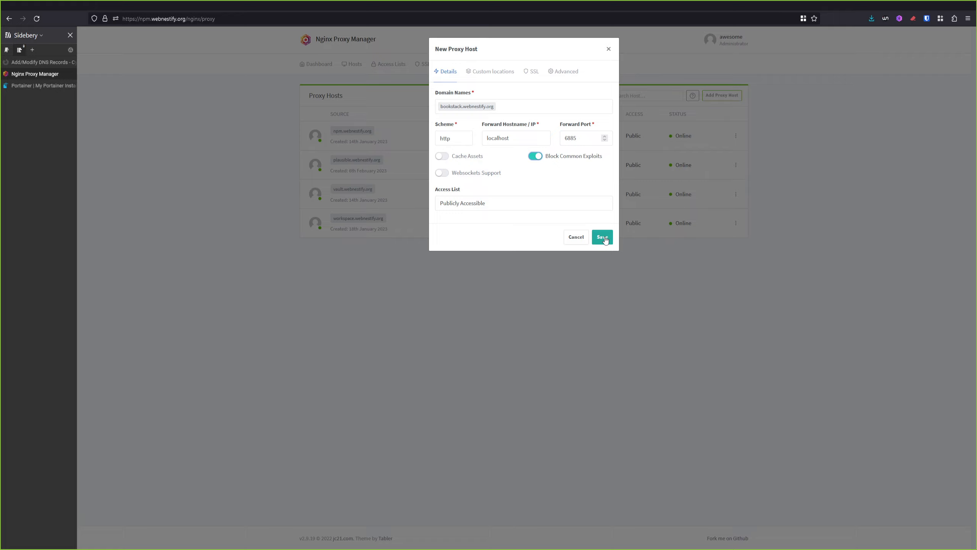
pyautogui.click(532, 72)
# Apply the bookstack.webnestify.org certificate with Force SSL and HTTP/2, save, and open the site
pyautogui.click(530, 108)
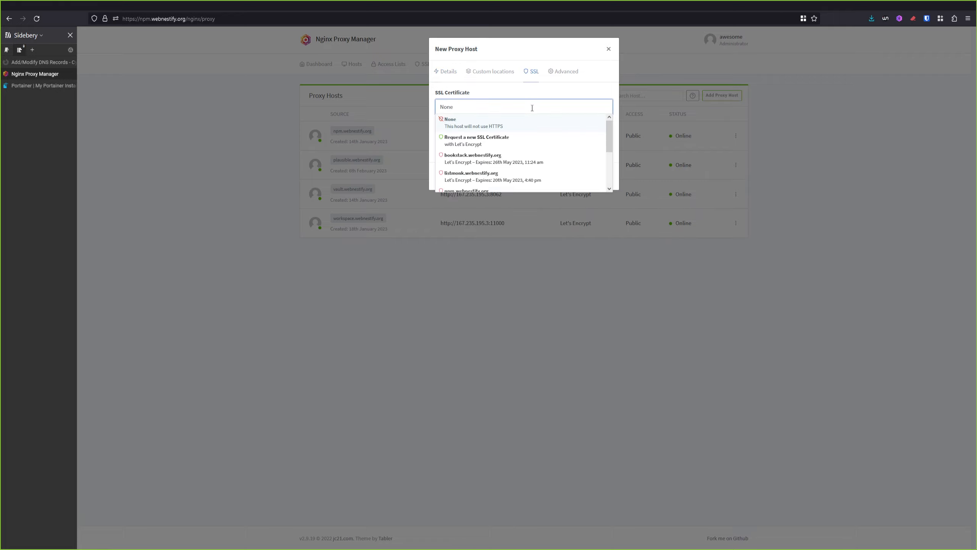
pyautogui.click(539, 156)
pyautogui.click(441, 124)
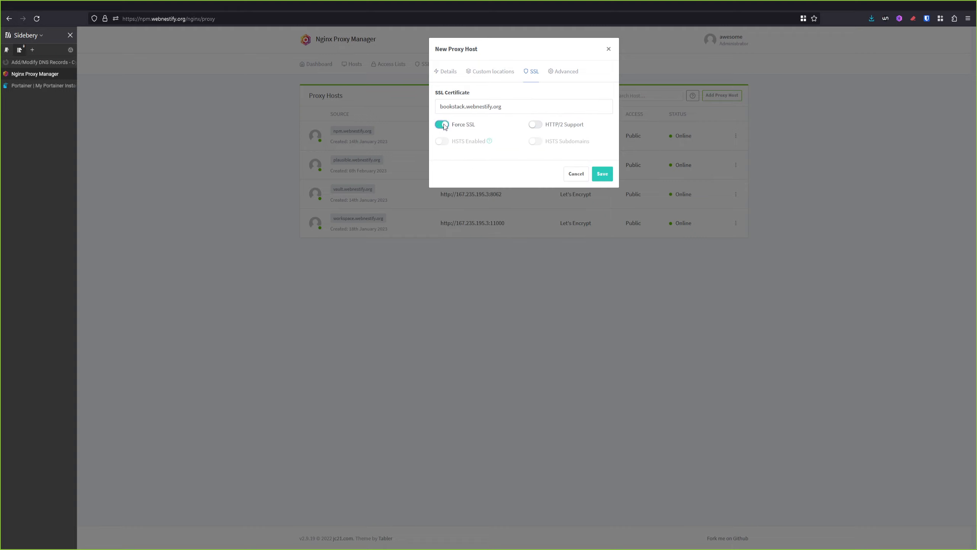
pyautogui.click(441, 124)
pyautogui.click(546, 126)
pyautogui.click(445, 126)
pyautogui.click(601, 174)
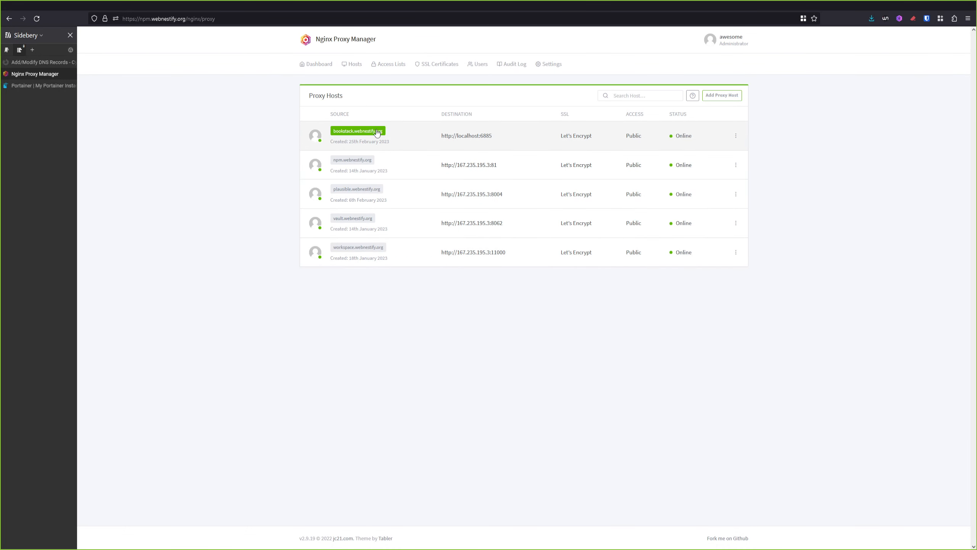
pyautogui.click(358, 132)
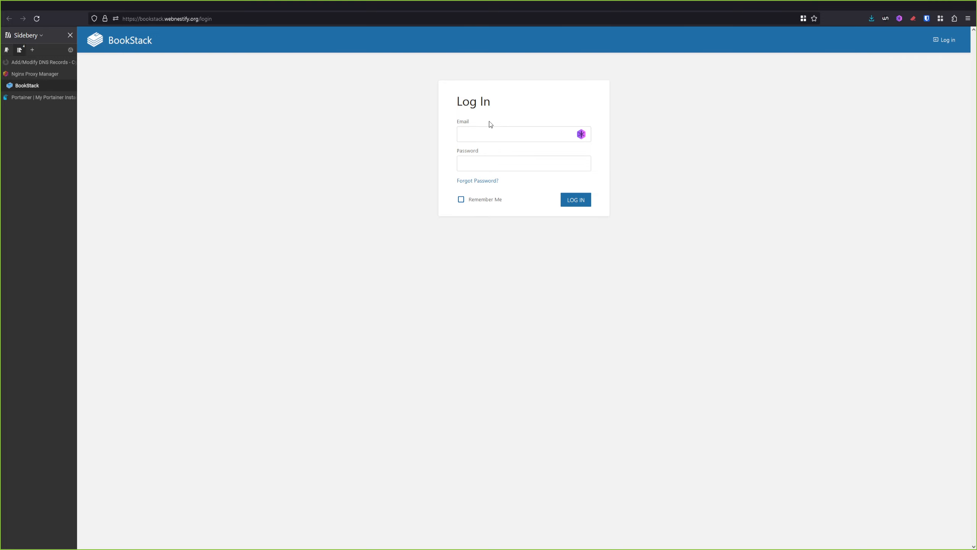
pyautogui.click(38, 97)
pyautogui.click(161, 177)
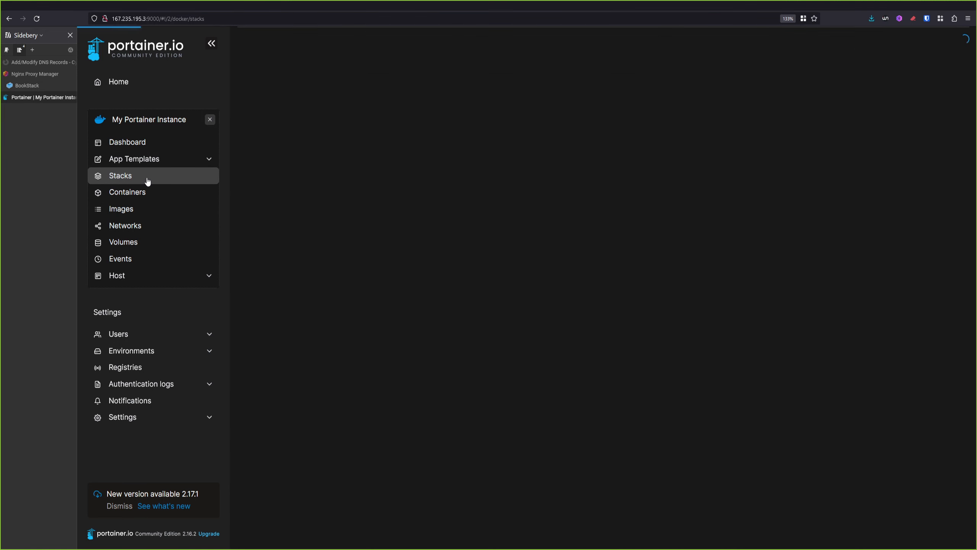
pyautogui.click(274, 151)
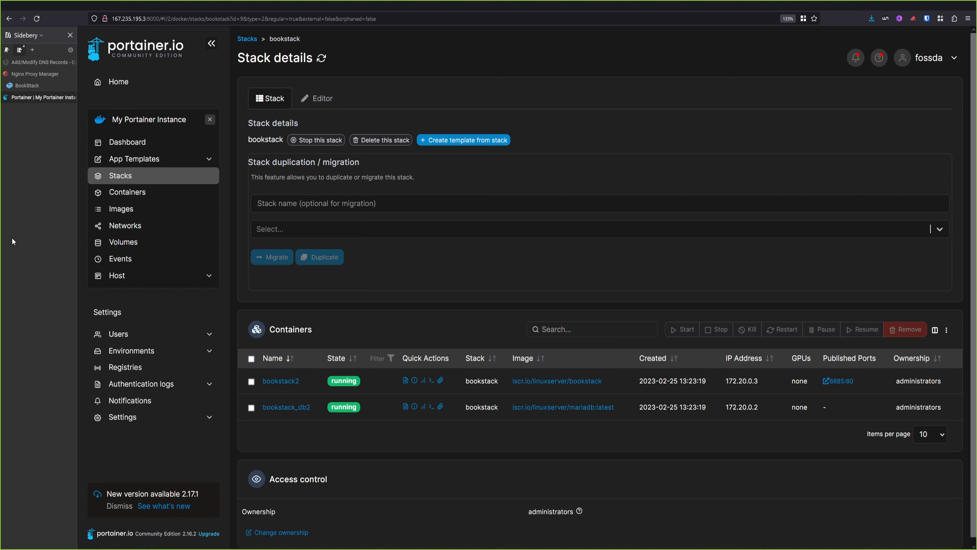
pyautogui.hotkey('ctrl', 'pageup')
# Attempt a login with a personal username and pasted password, then reload the rejected login page
pyautogui.click(490, 137)
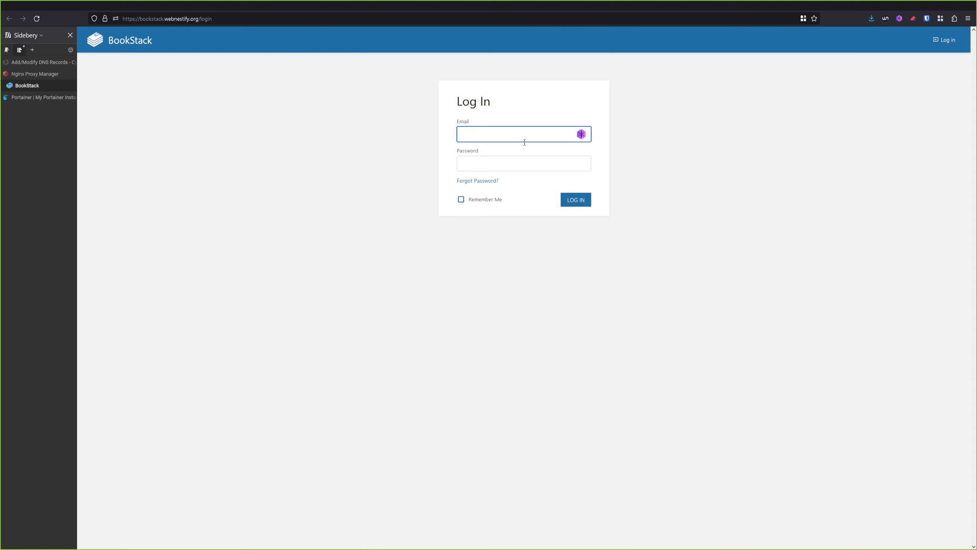
pyautogui.write('sgajdosik')
pyautogui.press('Tab')
pyautogui.hotkey('ctrl', 'v')
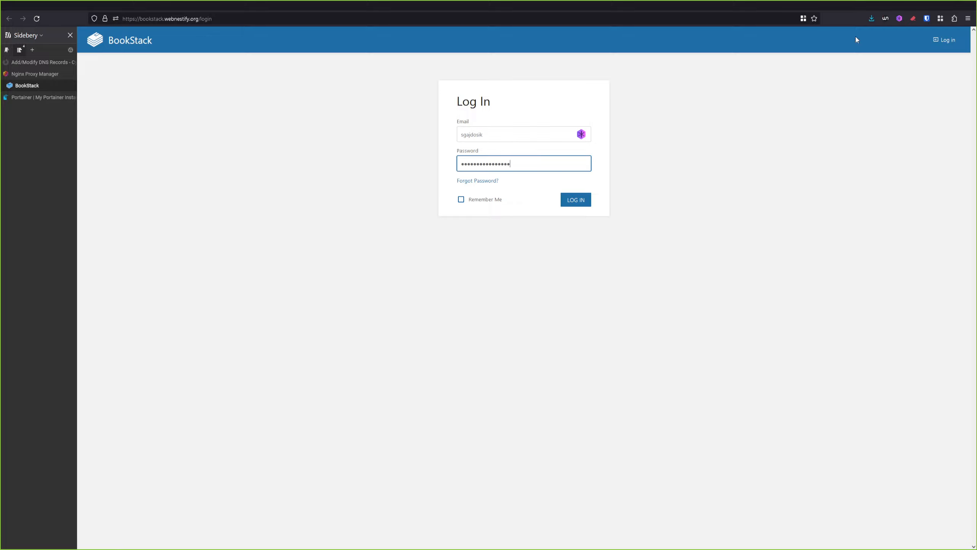
pyautogui.click(571, 202)
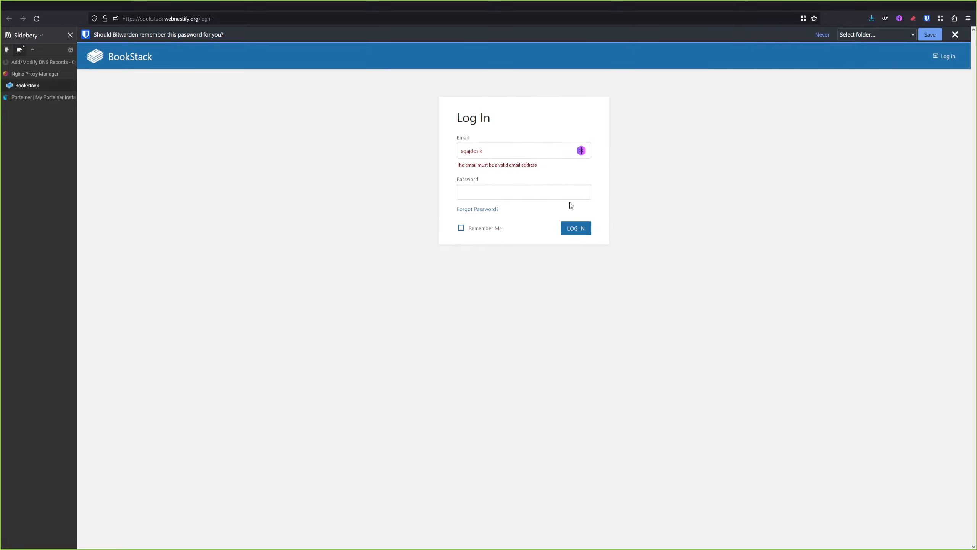
pyautogui.moveTo(512, 155); pyautogui.dragTo(361, 144)
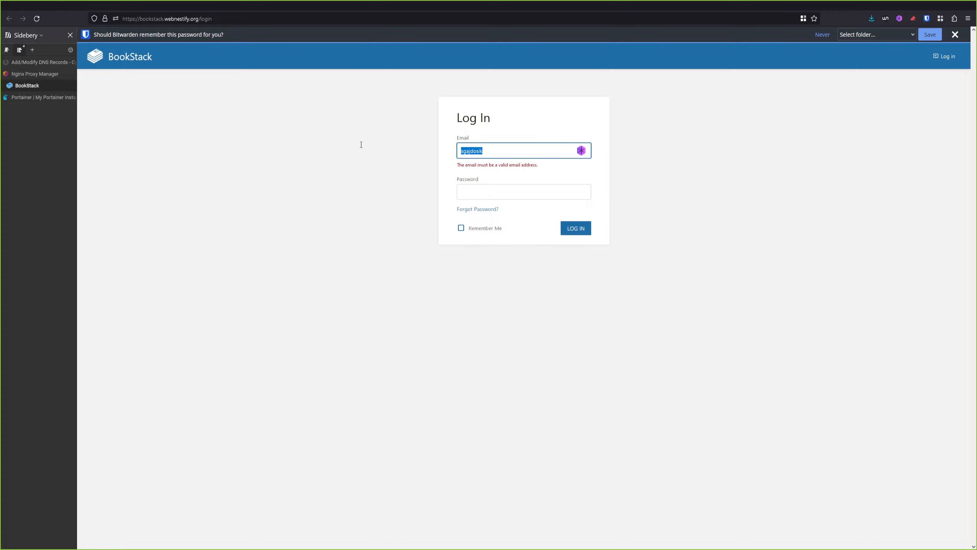
pyautogui.press('F5')
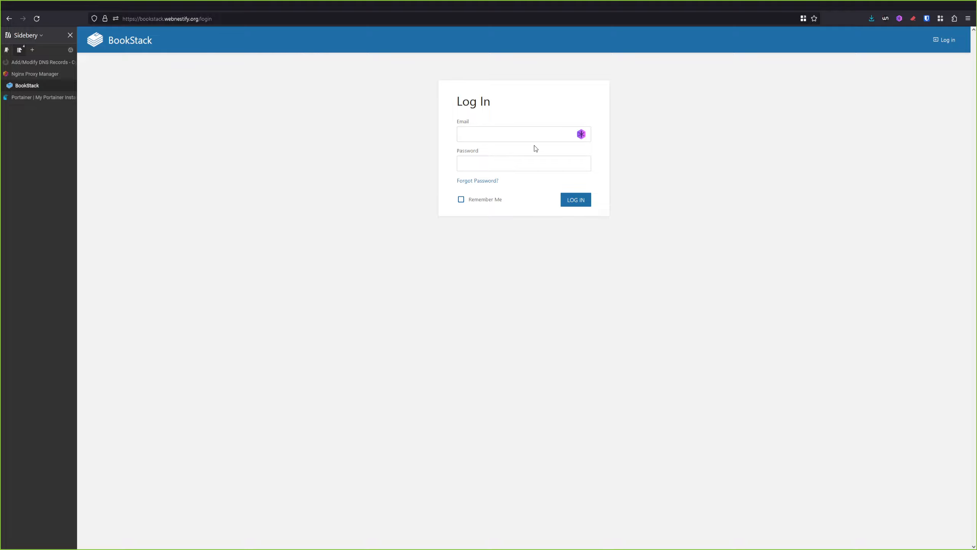
# Sign in with the default admin e-mail and password, and dismiss the password-saving prompt
pyautogui.click(515, 135)
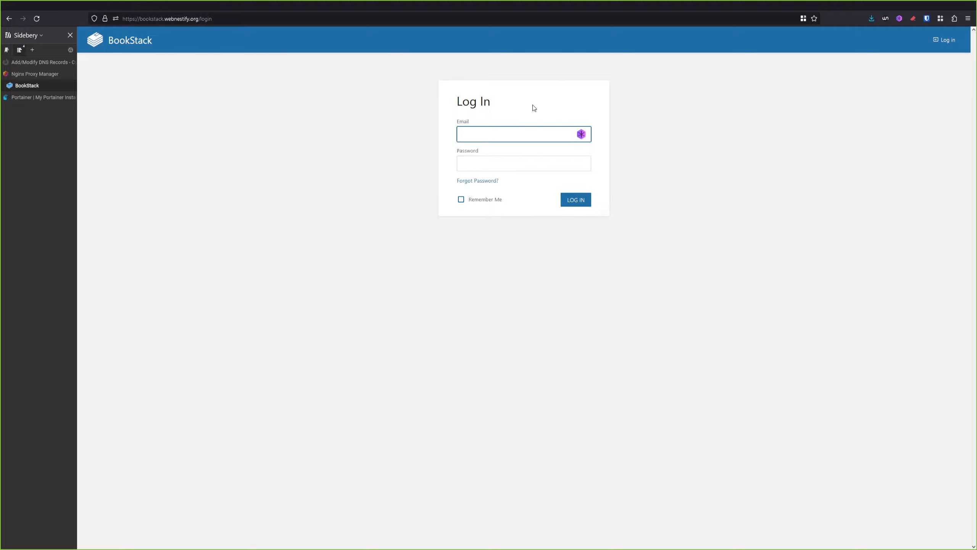
pyautogui.write('admin@admin.com')
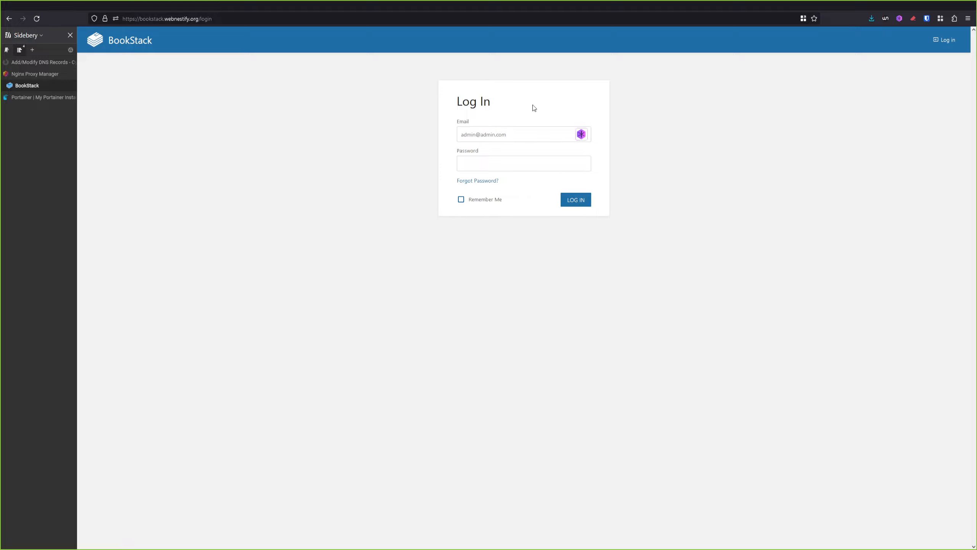
pyautogui.press('Tab')
pyautogui.write('password')
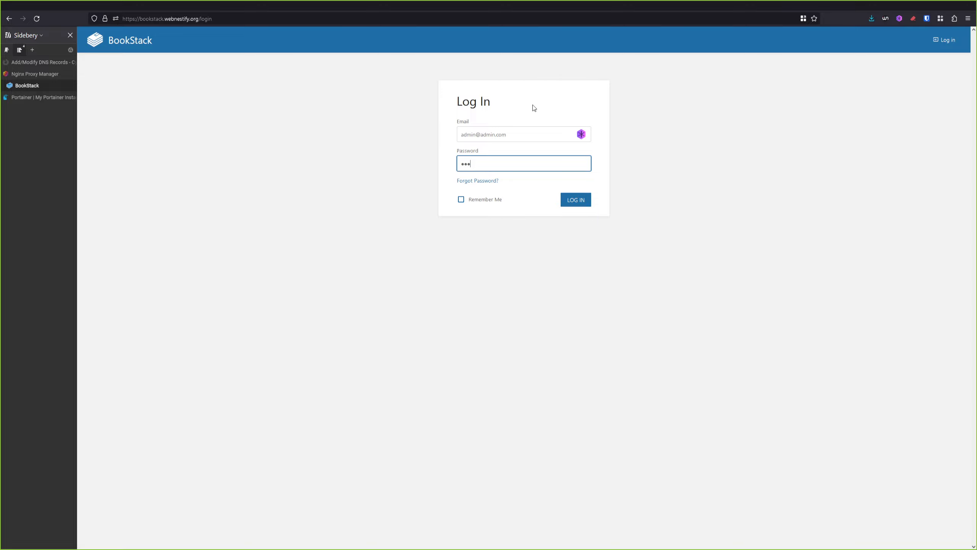
pyautogui.press('Return')
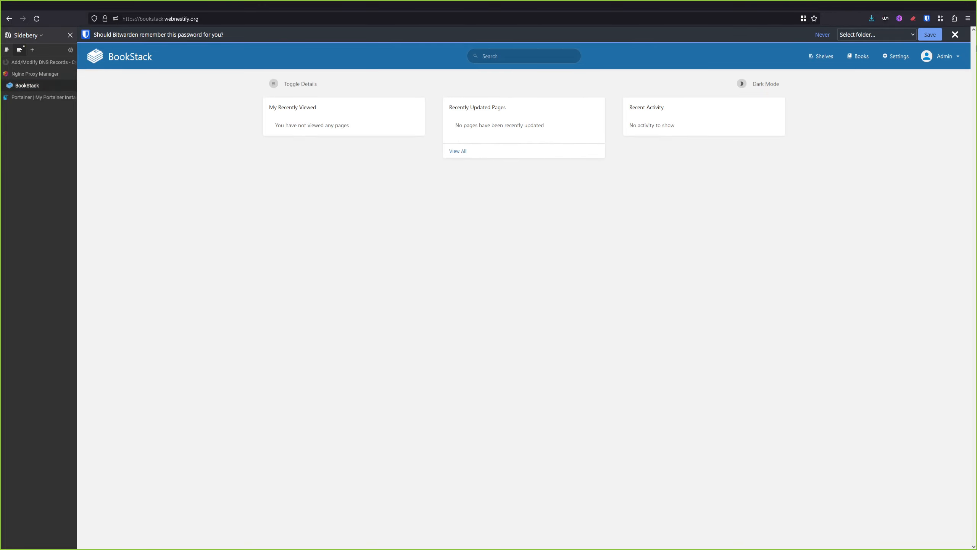
pyautogui.click(955, 34)
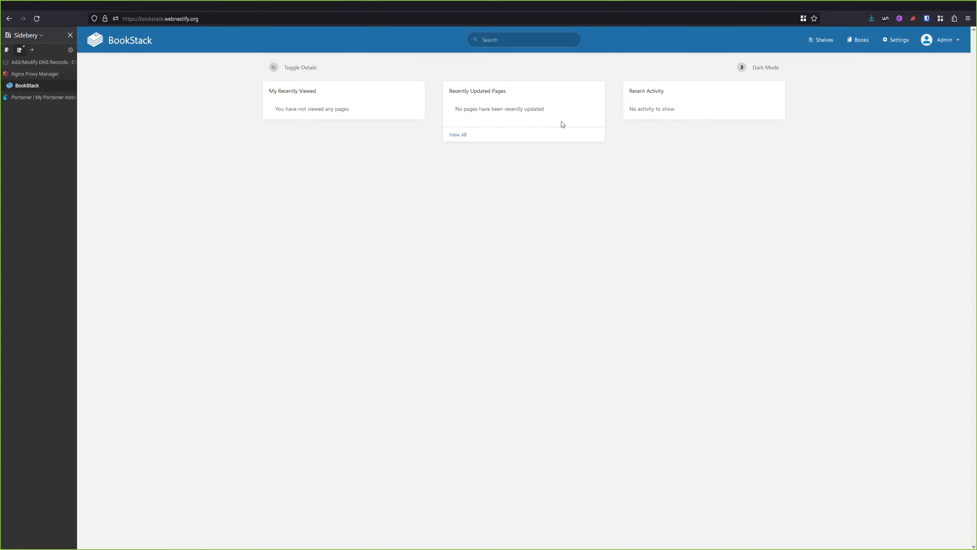
# Zoom the page to 120% and open the Users tab in BookStack's Admin settings
pyautogui.hotkey('ctrl', '+')
pyautogui.hotkey('ctrl', '+')
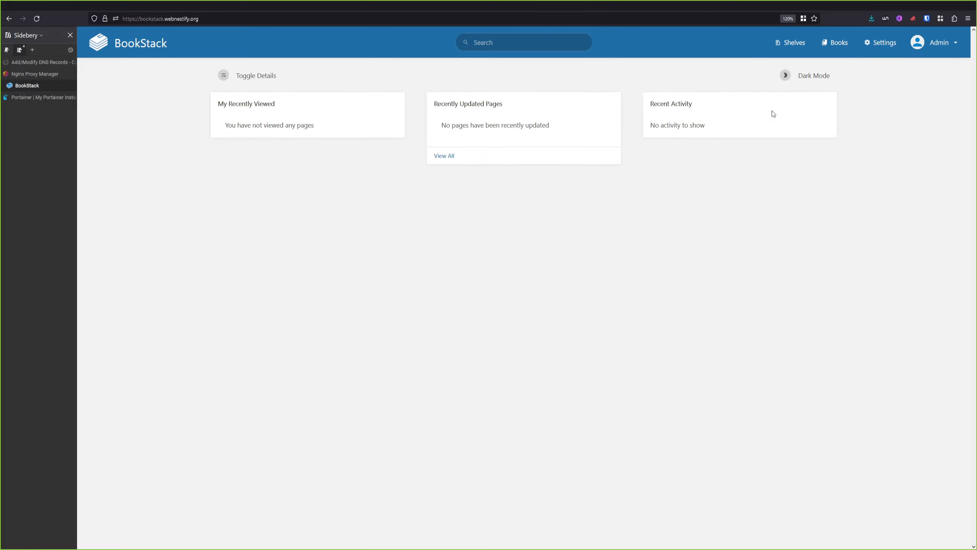
pyautogui.click(964, 48)
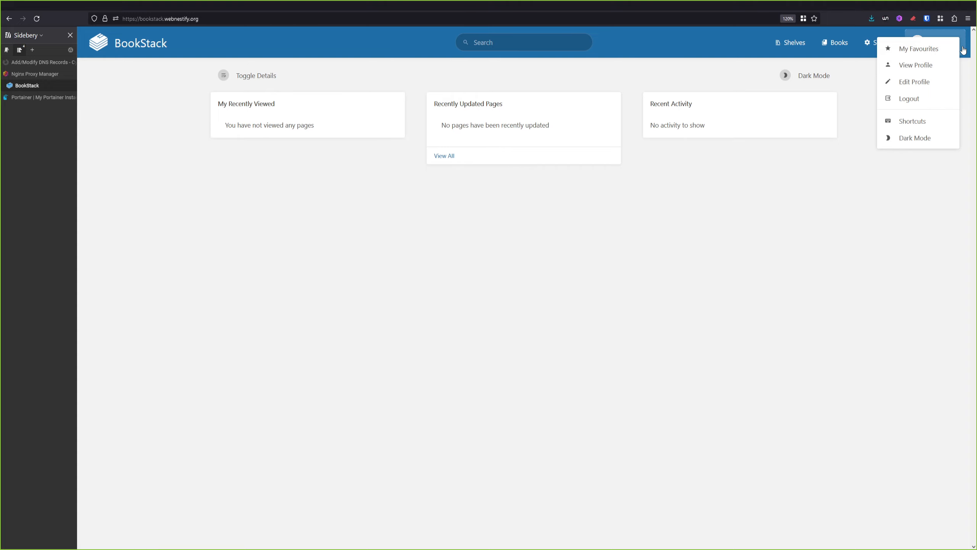
pyautogui.click(884, 47)
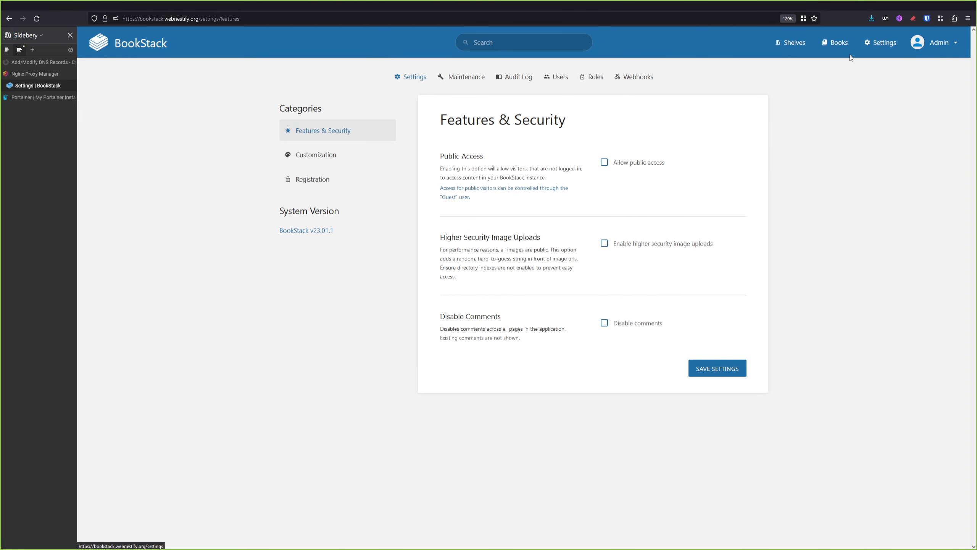
pyautogui.click(573, 81)
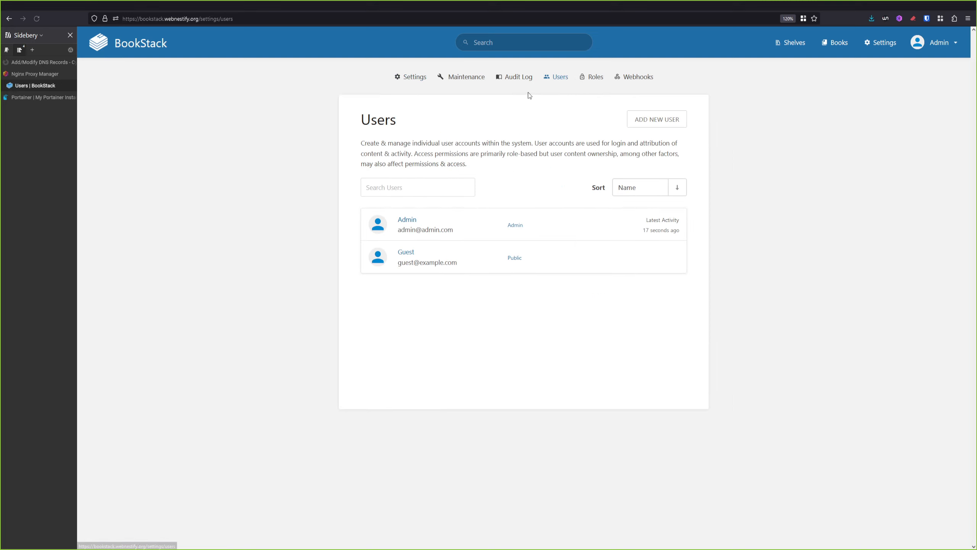
# Enter and confirm a new password for the Admin user, save, and dismiss the password-saving prompt
pyautogui.click(430, 227)
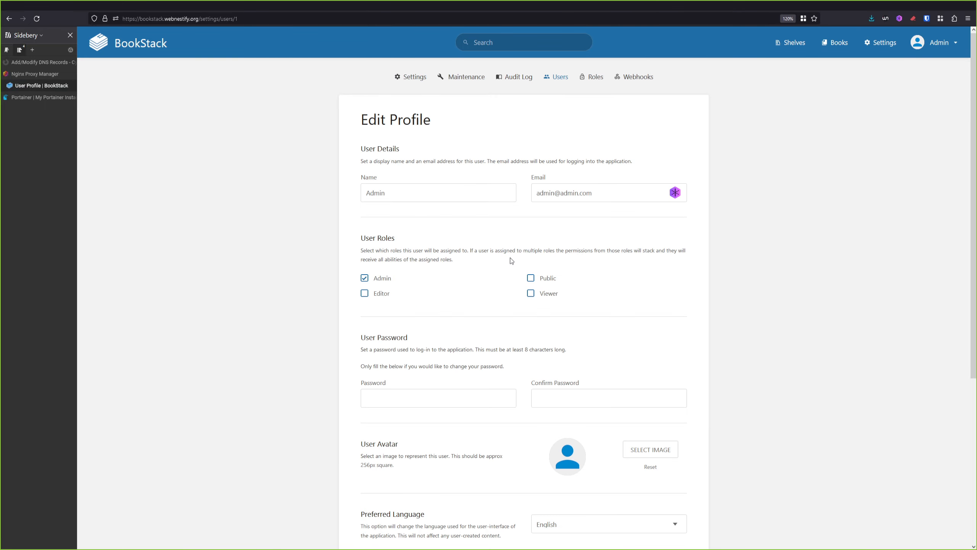
pyautogui.scroll(-3, 512, 269)
pyautogui.click(479, 285)
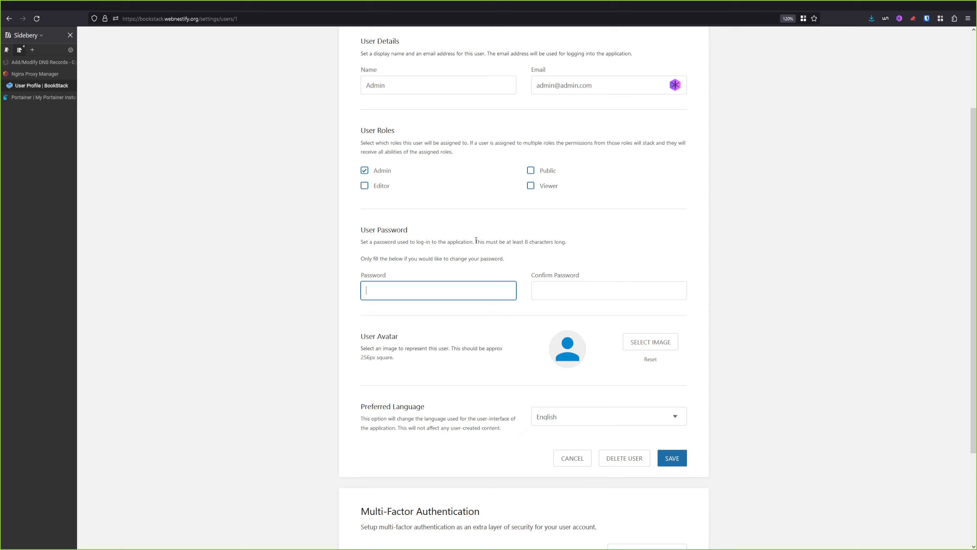
pyautogui.write('password1')
pyautogui.press('Tab')
pyautogui.write('password1')
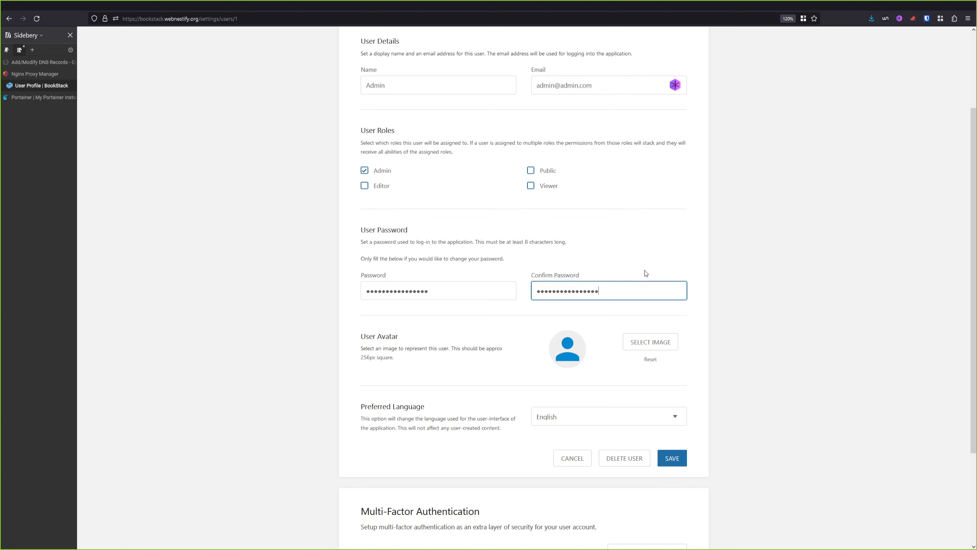
pyautogui.scroll(-3, 595, 349)
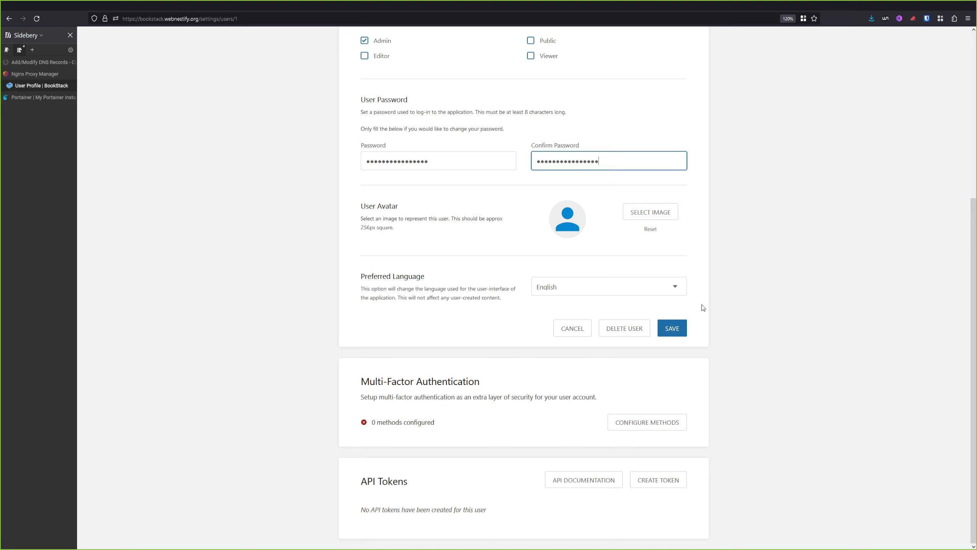
pyautogui.click(681, 331)
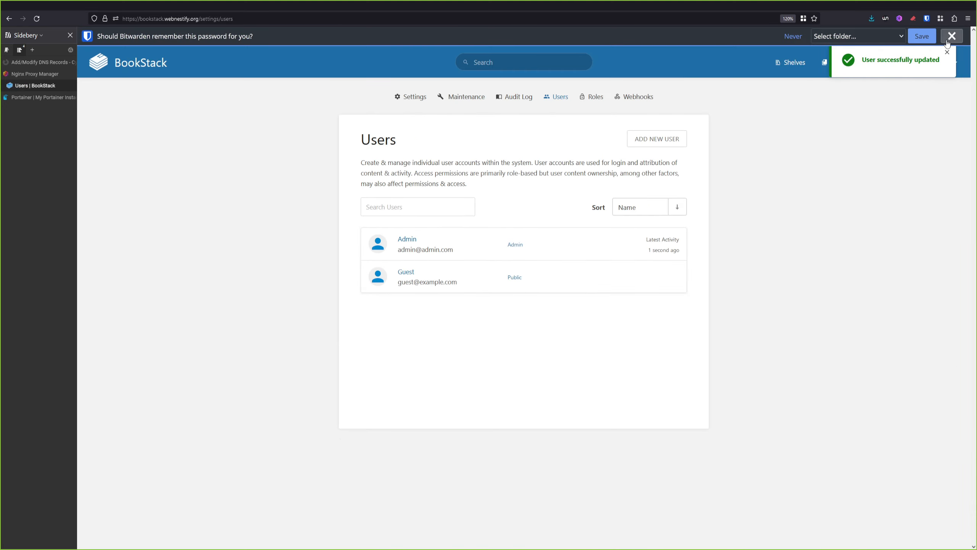
pyautogui.click(952, 36)
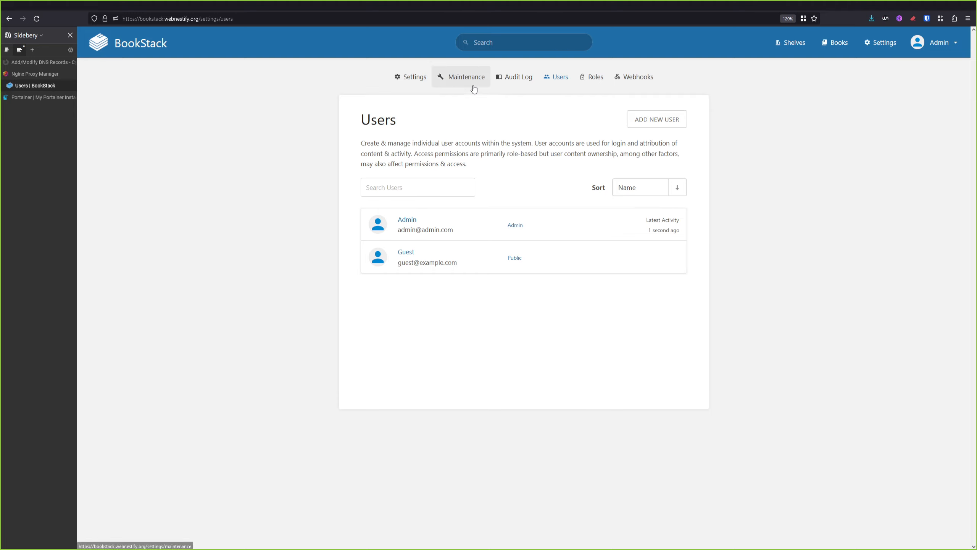
# Tick Disable comments under Features & Security and save the settings
pyautogui.click(412, 78)
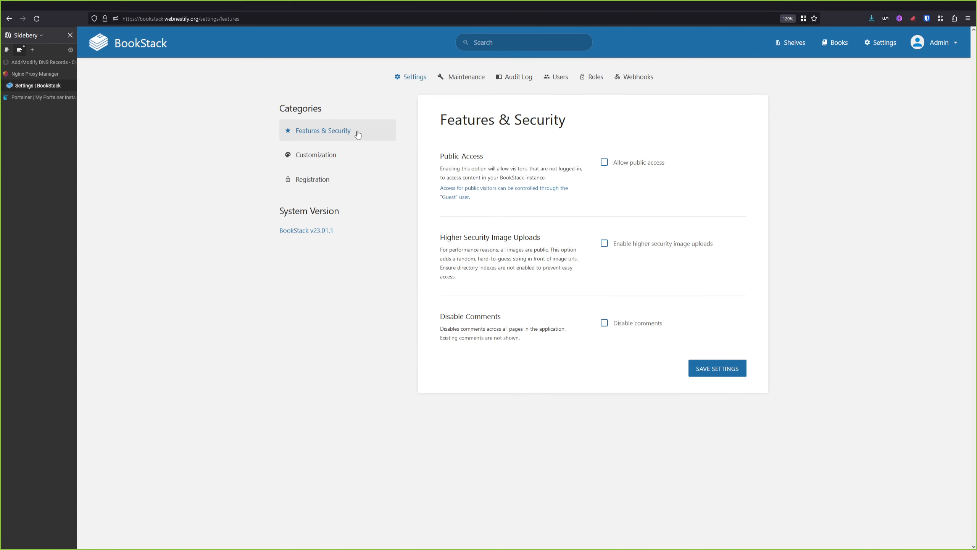
pyautogui.click(605, 323)
pyautogui.click(709, 374)
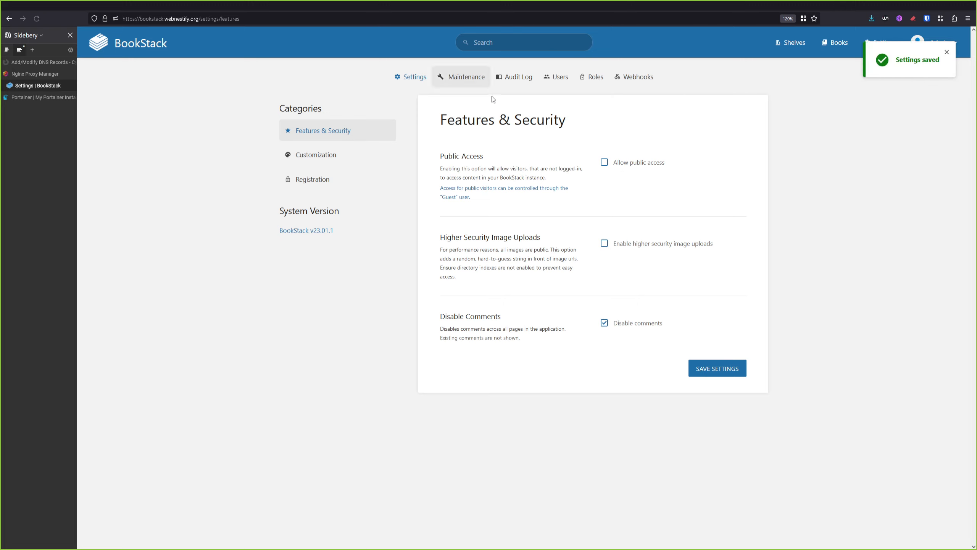